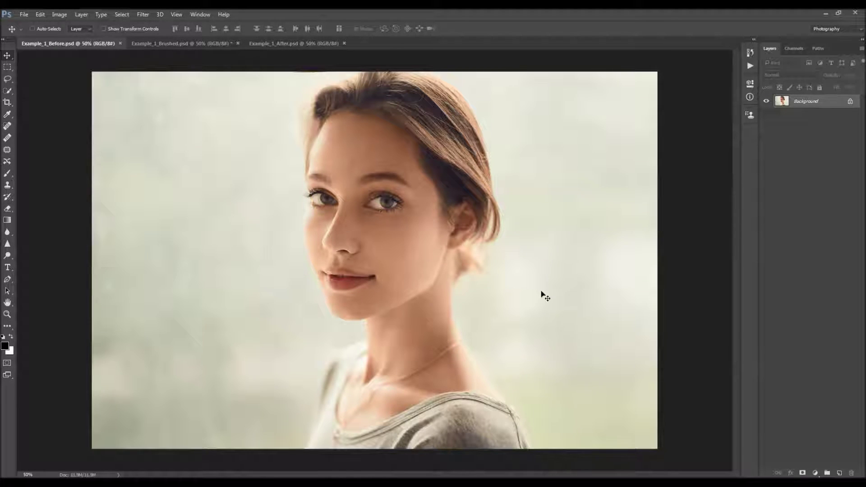
- Compare the Brushed and After example documents, zooming into the After portrait's face
click(203, 43)
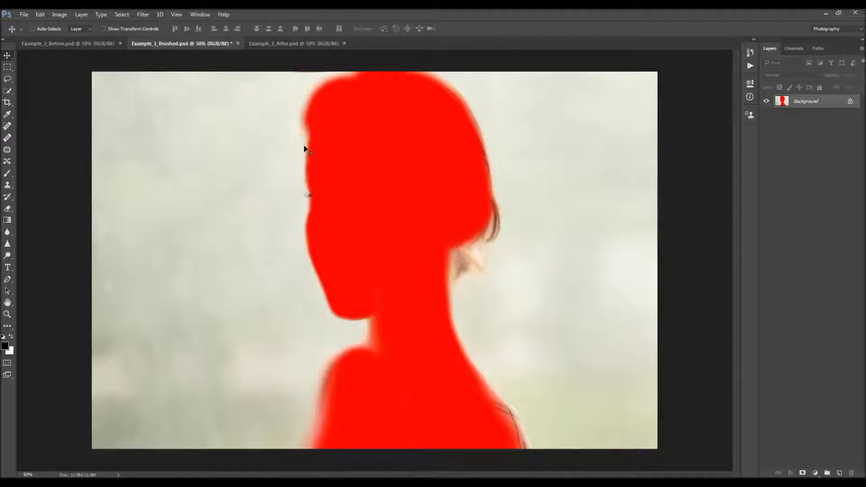
click(283, 45)
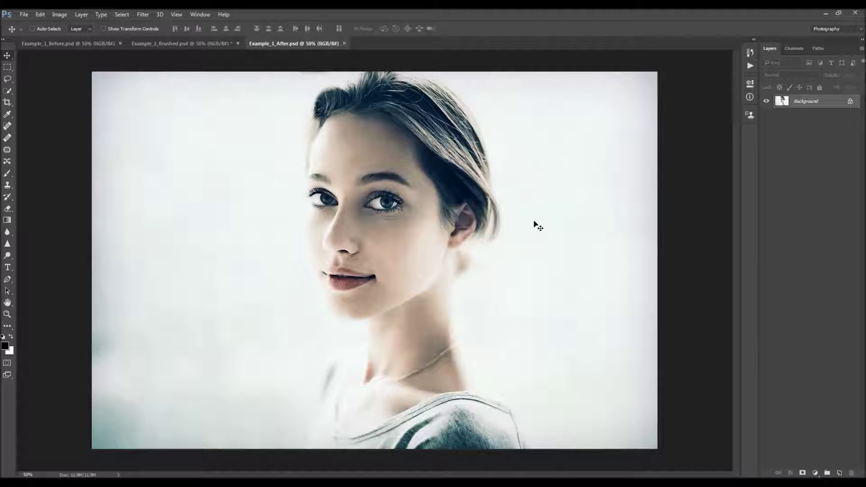
key(ctrl+space)
drag(530, 227, 423, 290)
- Pan across the eyes and upper face, then zoom back out to the whole photo
key(h)
drag(434, 211, 460, 272)
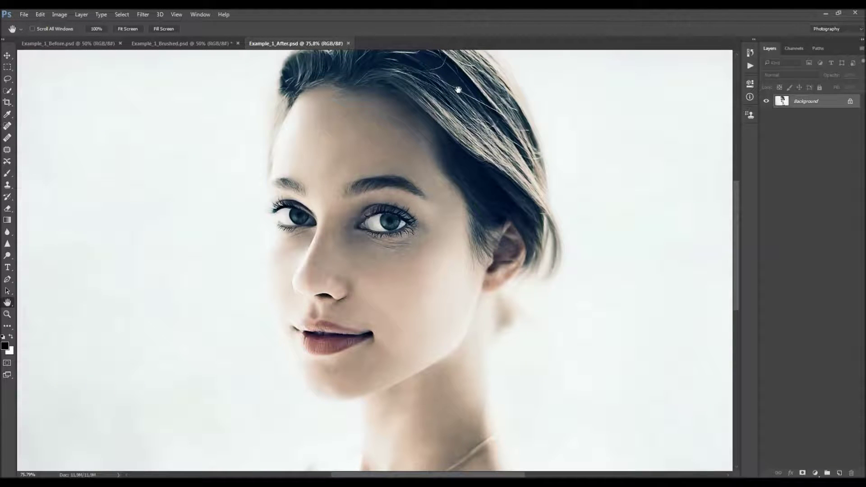
key(z)
drag(447, 184, 441, 202)
key(h)
key(v)
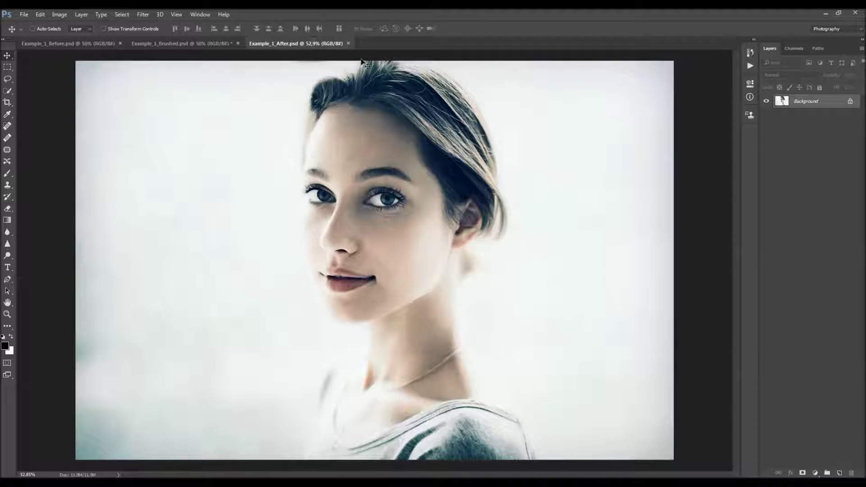
- Close the After and Brushed example documents without saving
click(349, 44)
click(238, 43)
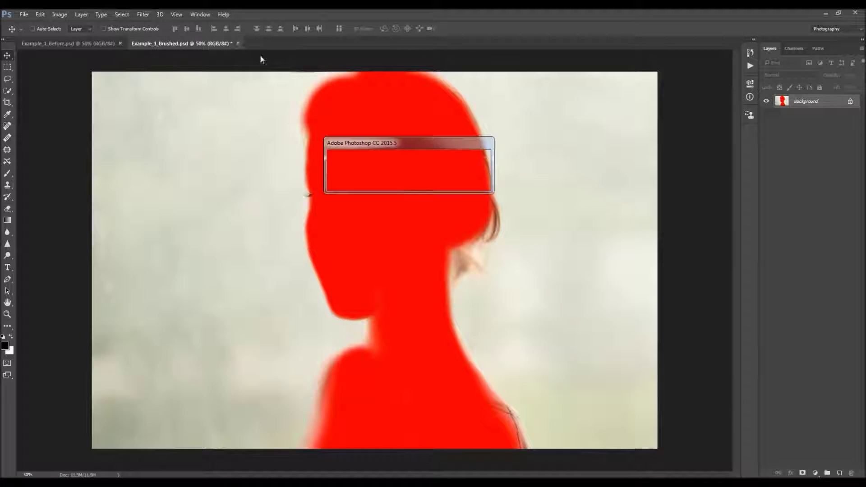
key(n)
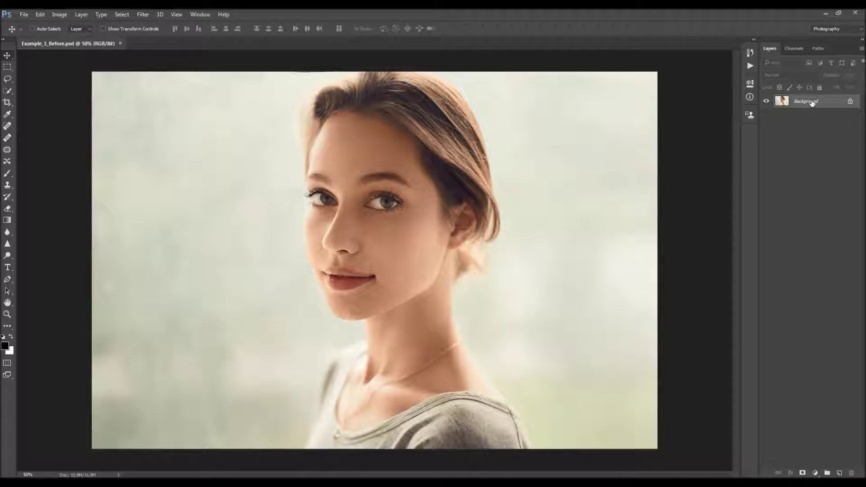
- Unlock the Background into Layer 0, then turn it back with Background from Layer
double_click(836, 102)
key(Return)
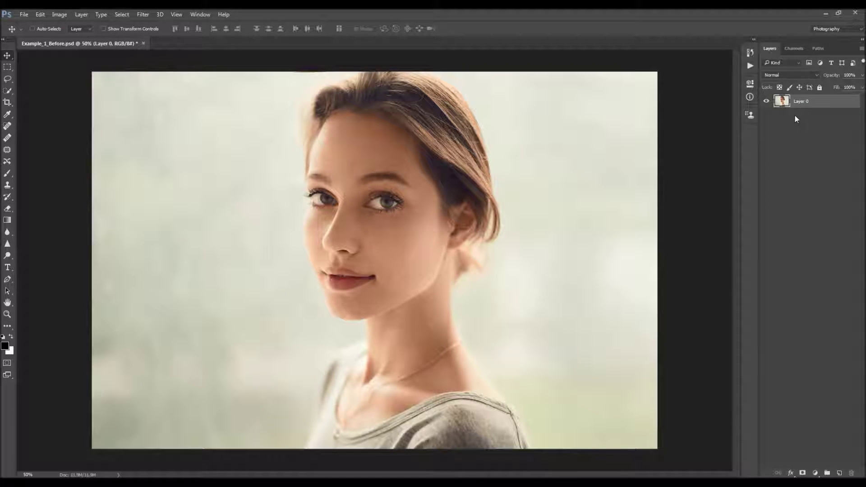
click(82, 14)
mouse_move(97, 22)
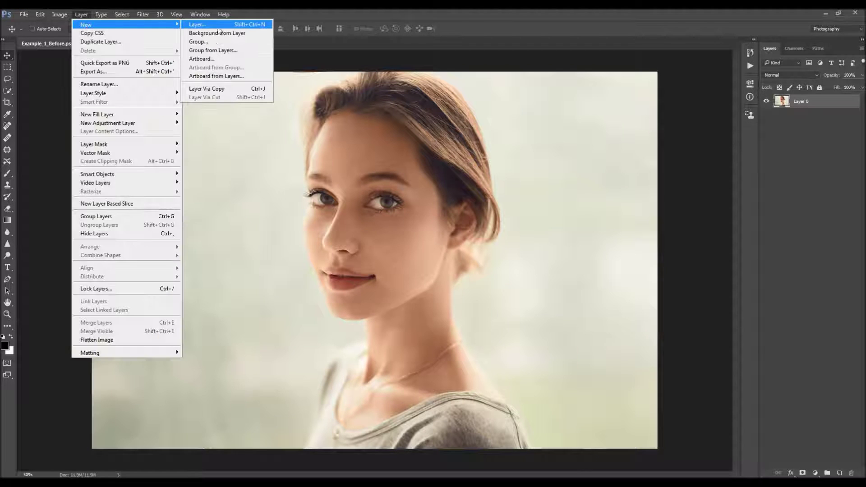
click(243, 34)
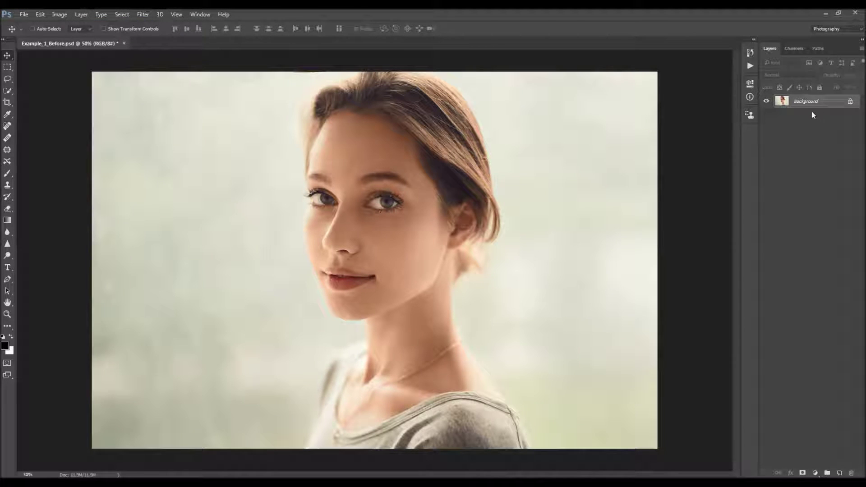
- Review the Layers Panel Options, closing them unchanged, and check the Image menu
click(861, 48)
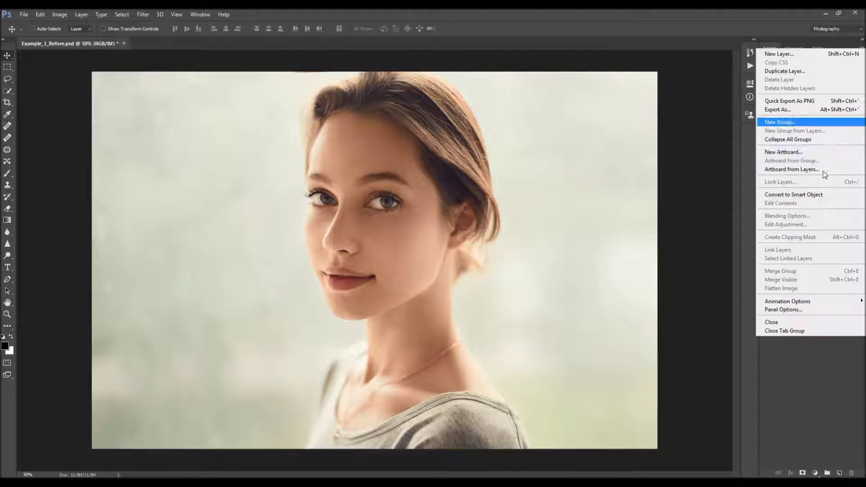
click(802, 309)
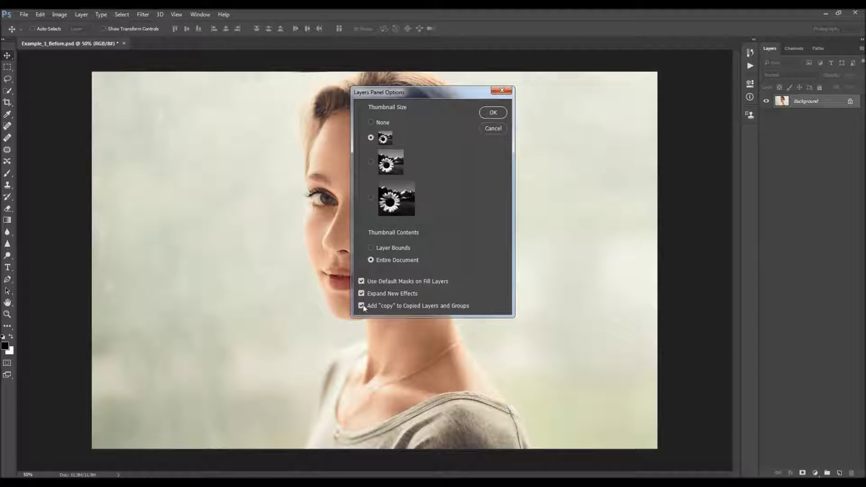
click(504, 91)
click(53, 15)
mouse_move(68, 25)
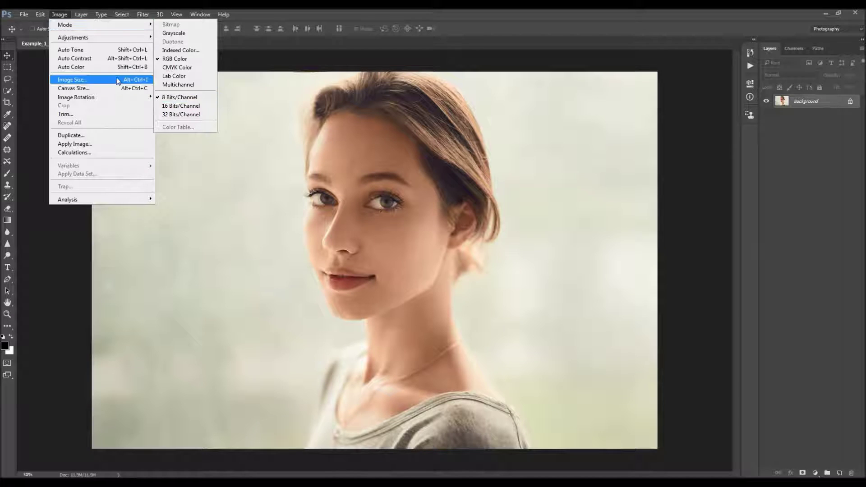
click(102, 81)
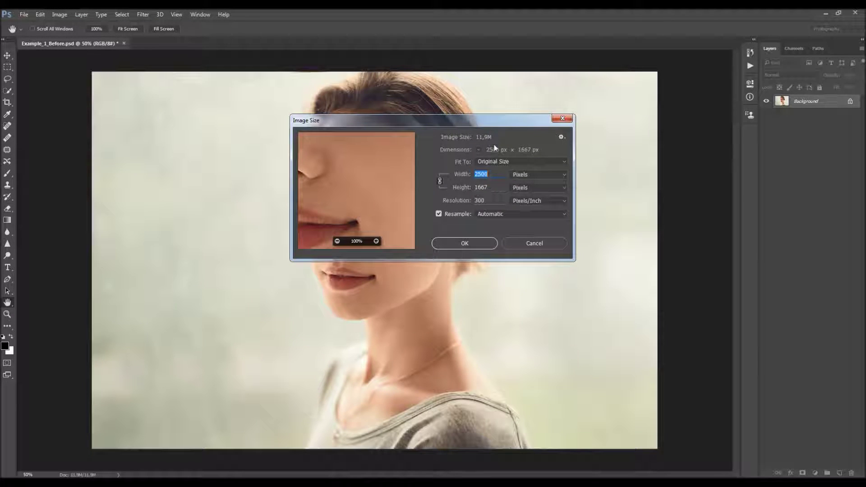
drag(494, 128, 489, 220)
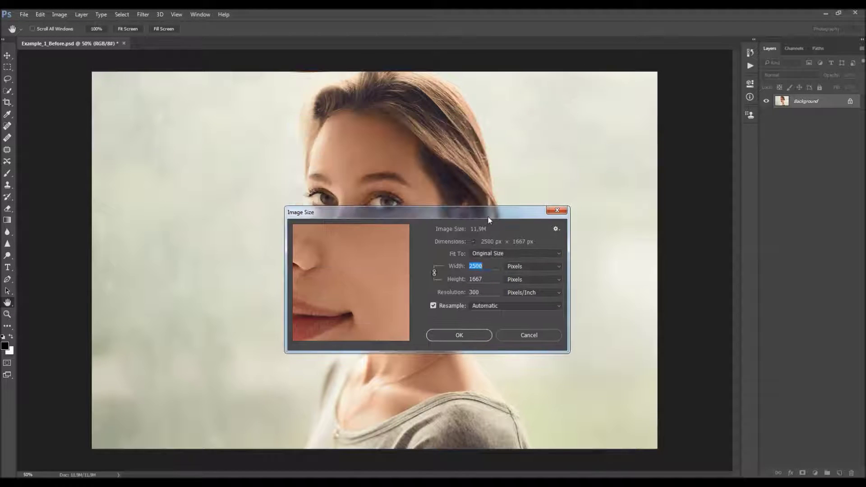
click(494, 264)
click(557, 211)
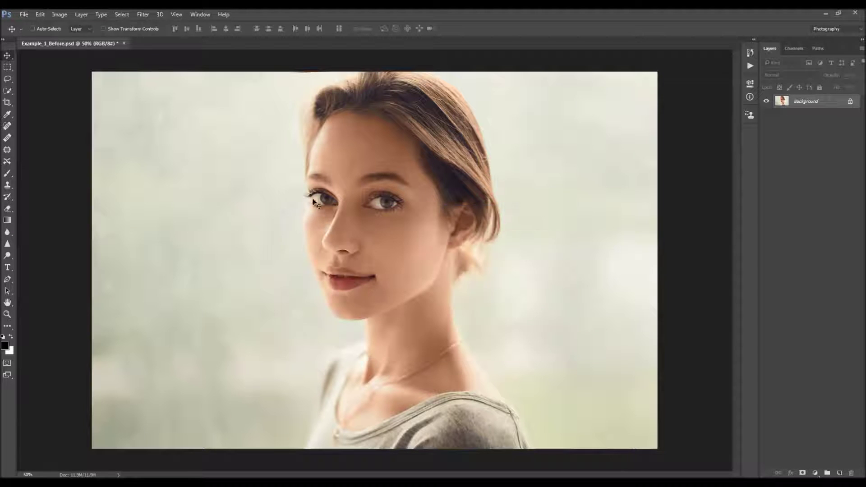
- Load Digital Artwork.atn from the CS6, CC, CC 2015.5, CC 2017+ folder into the Actions panel
click(205, 16)
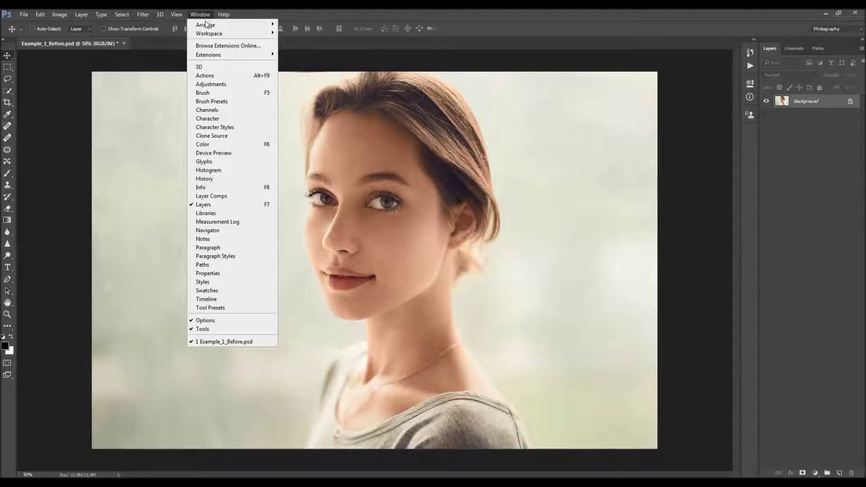
click(222, 77)
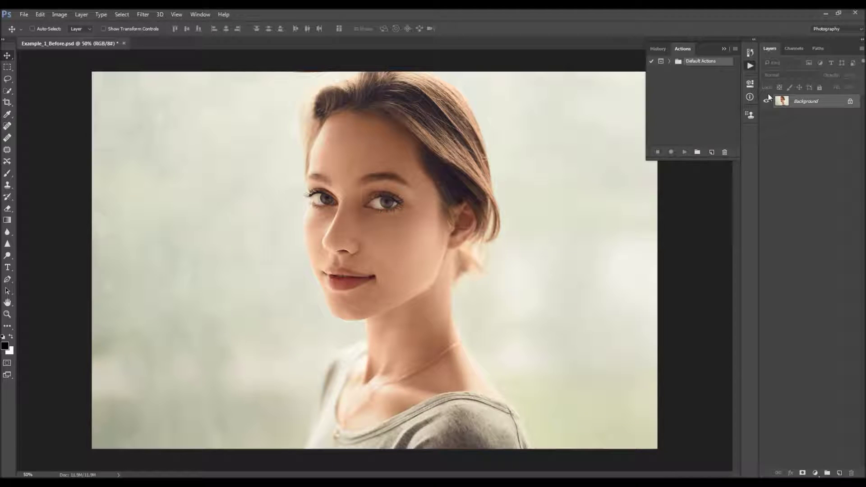
click(735, 49)
click(771, 214)
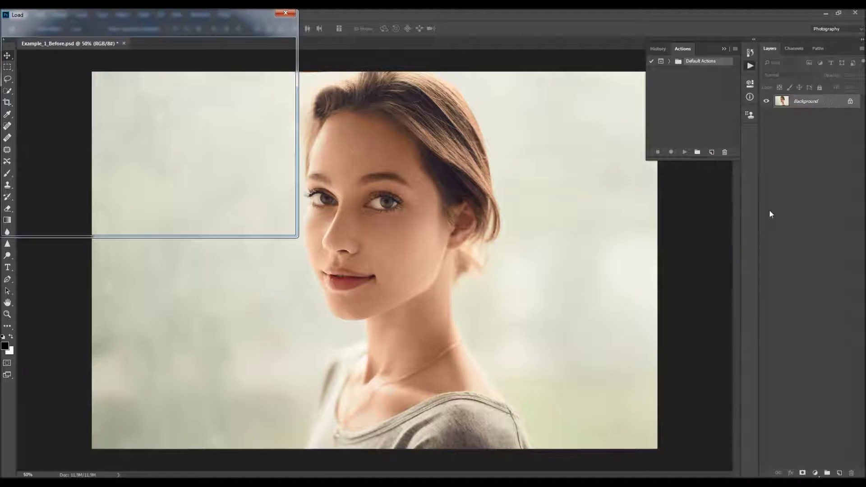
click(207, 85)
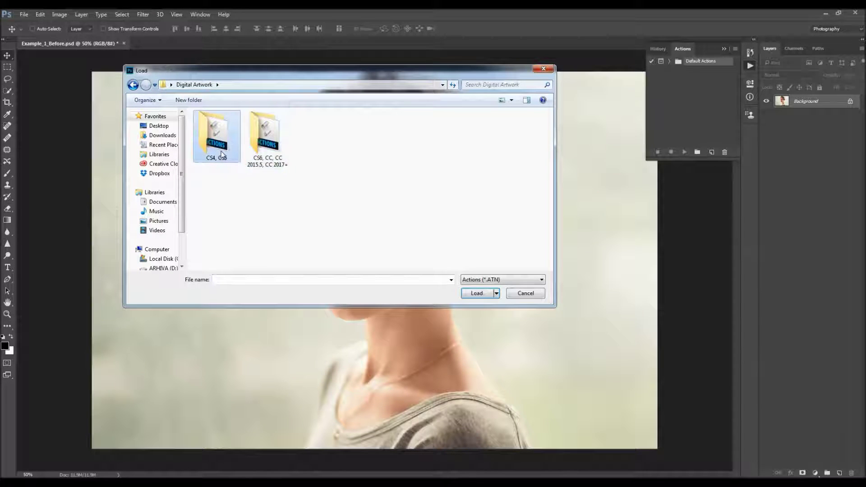
click(264, 148)
double_click(264, 148)
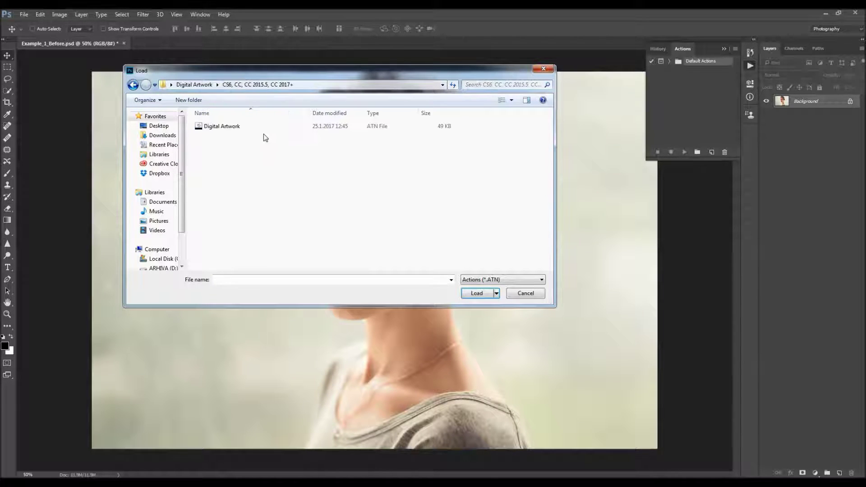
click(259, 128)
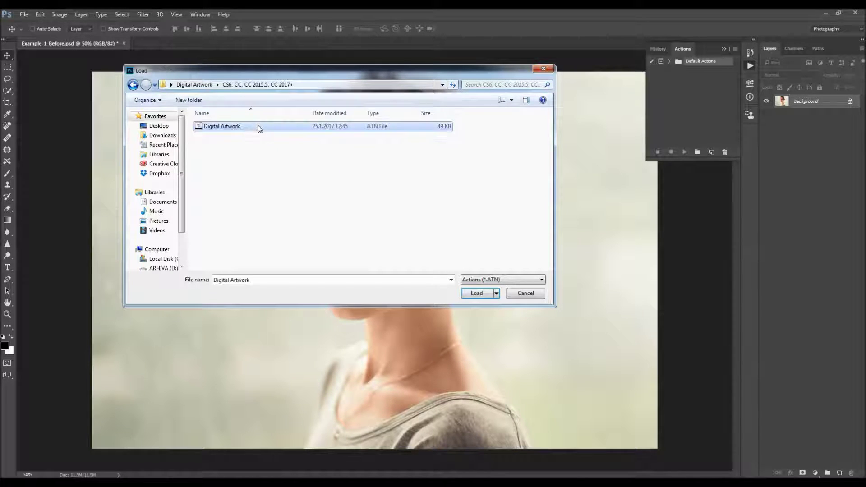
click(479, 293)
- Expand the Digital Artwork set and select its Digital Artwork action
click(670, 71)
click(702, 80)
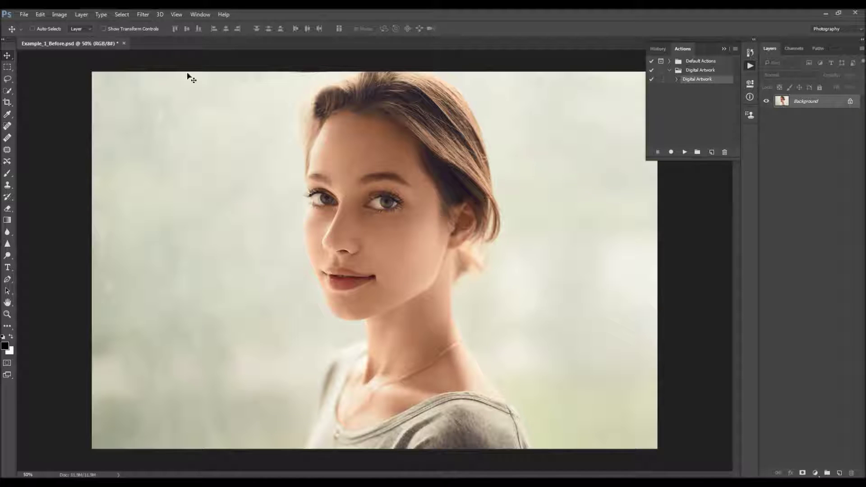
click(82, 14)
- Create a new layer named 'brush'
mouse_move(92, 21)
click(205, 22)
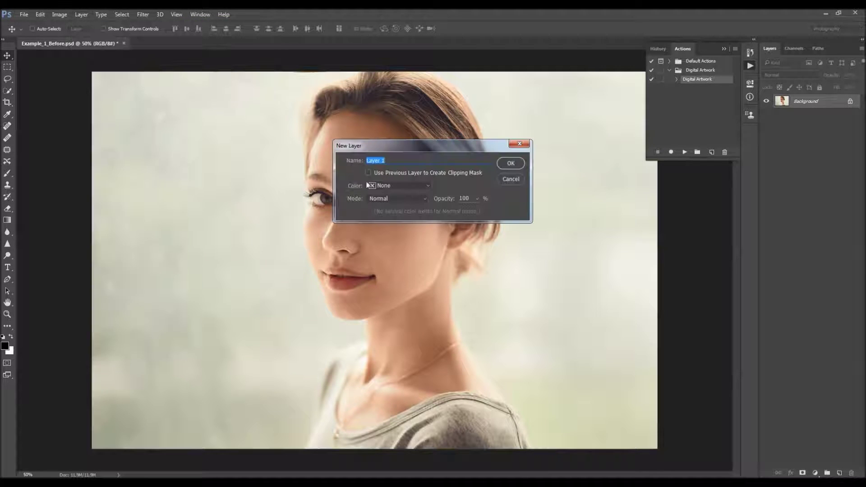
text(brush)
drag(392, 161, 356, 163)
click(509, 162)
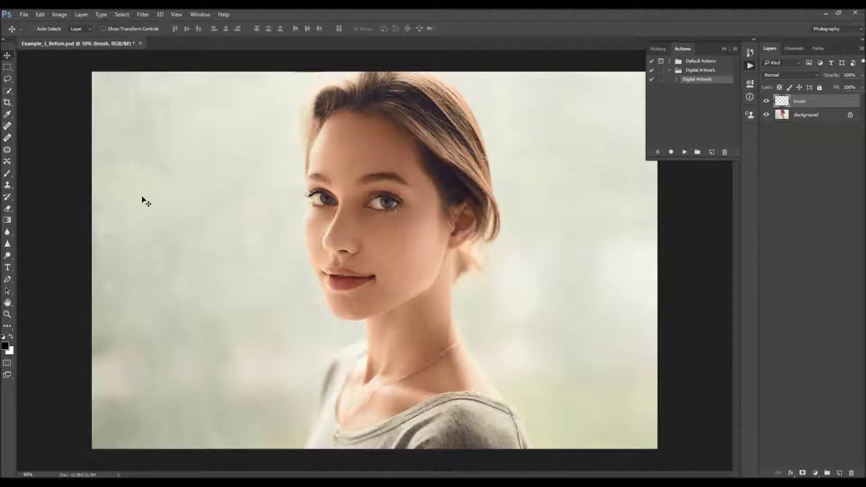
- Set up a soft round brush at 300 px with pure red ff0000 as the foreground colour
key(b)
right_click(250, 204)
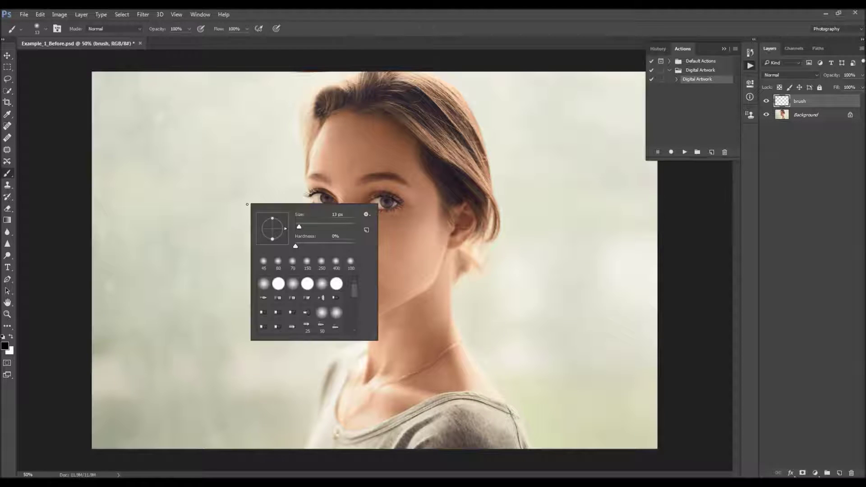
click(322, 282)
double_click(337, 214)
text(200)
key(Return)
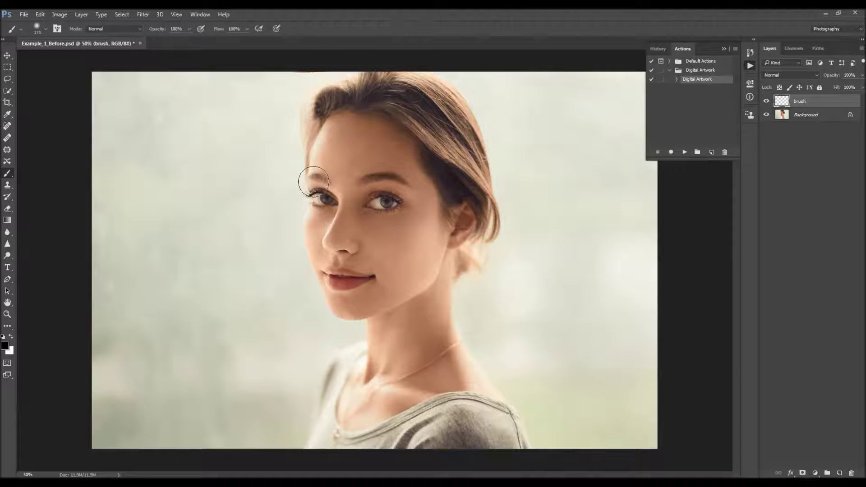
key(bracketright)
key(bracketright)
click(5, 346)
drag(392, 184, 449, 125)
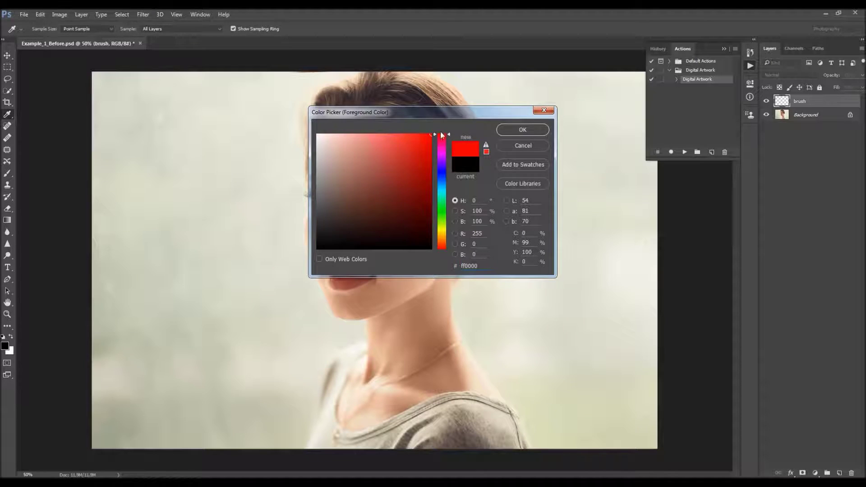
key(Return)
- Paint red over the cheek, temple, hair and down the neck
mouse_move(397, 167)
mouse_down()
mouse_move(396, 194)
mouse_move(441, 184)
mouse_move(448, 209)
mouse_move(464, 176)
mouse_up()
key(bracketleft)
key(bracketleft)
mouse_move(445, 133)
mouse_down()
mouse_move(439, 253)
mouse_move(412, 299)
mouse_move(434, 350)
mouse_move(493, 435)
mouse_up()
click(142, 44)
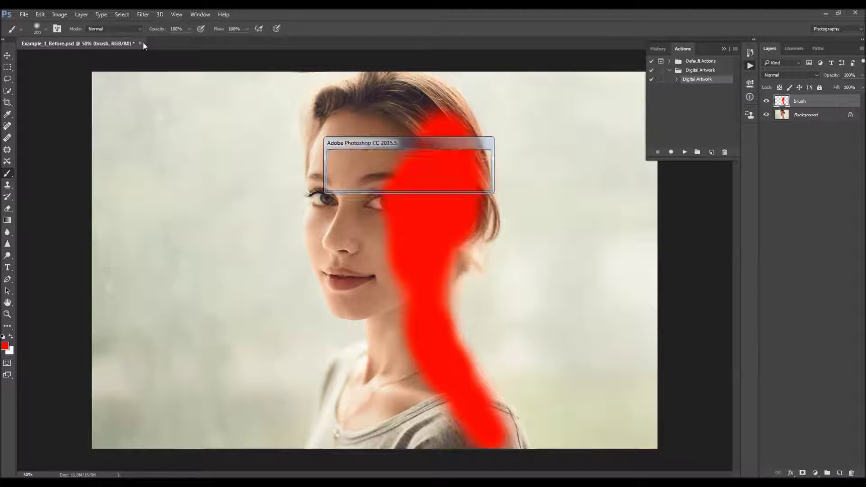
- Close the Before document without saving and open Example_1_Brushed.psd
key(n)
click(24, 14)
click(32, 33)
scroll(253, 180, down, 6)
double_click(272, 198)
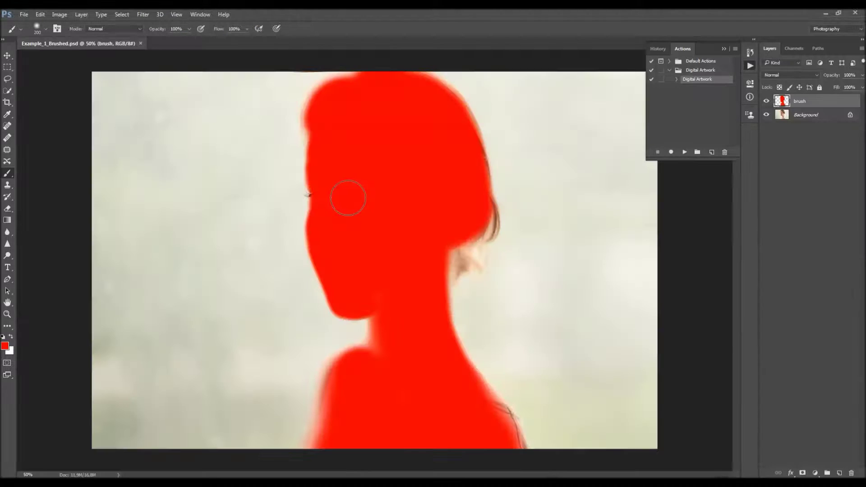
- Toggle the brush layer's visibility repeatedly to compare the red paint with the photo
key(v)
click(765, 101)
click(765, 101)
click(766, 101)
click(766, 101)
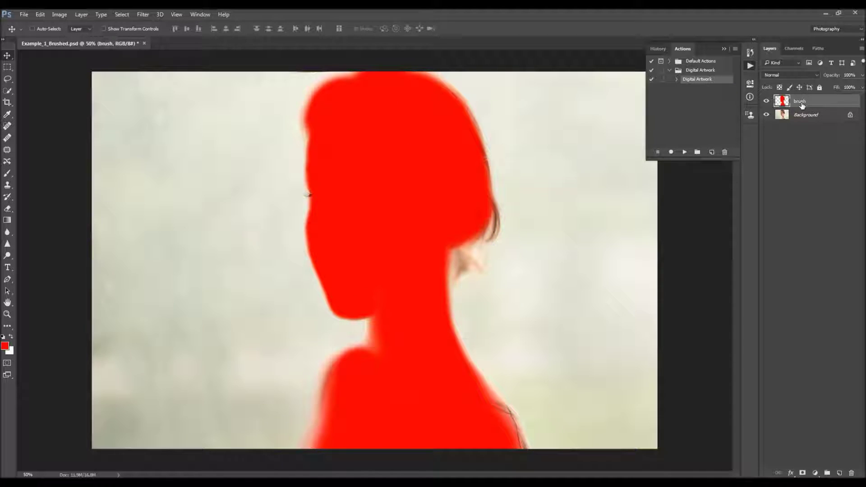
click(767, 101)
click(767, 101)
click(766, 101)
click(766, 101)
- Check the brush opacity setting and stop the action recording
key(b)
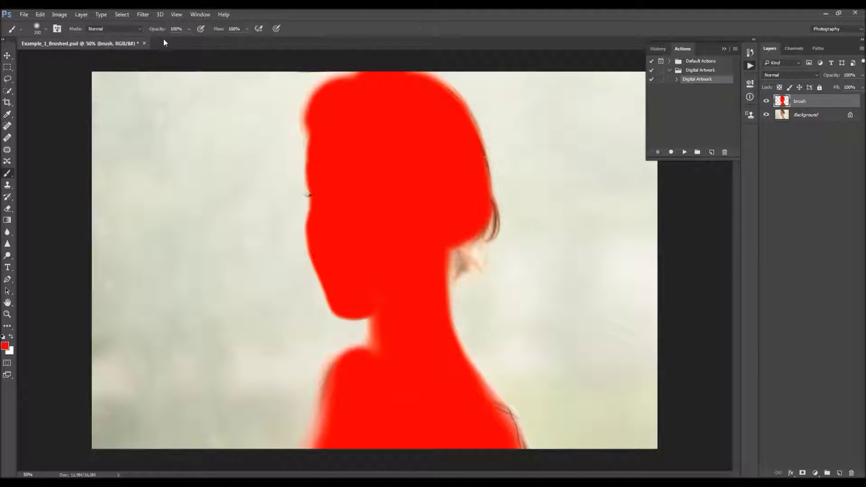
click(160, 29)
key(v)
click(656, 152)
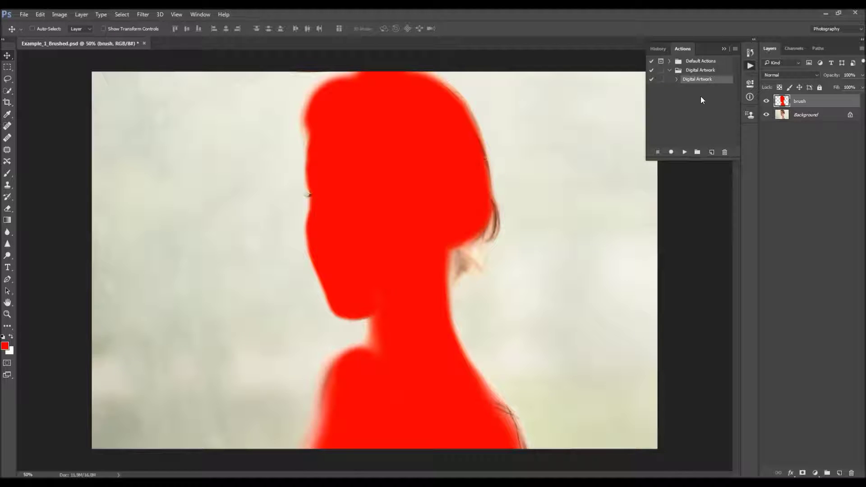
- Play the Digital Artwork action and collapse the Actions panel
click(685, 152)
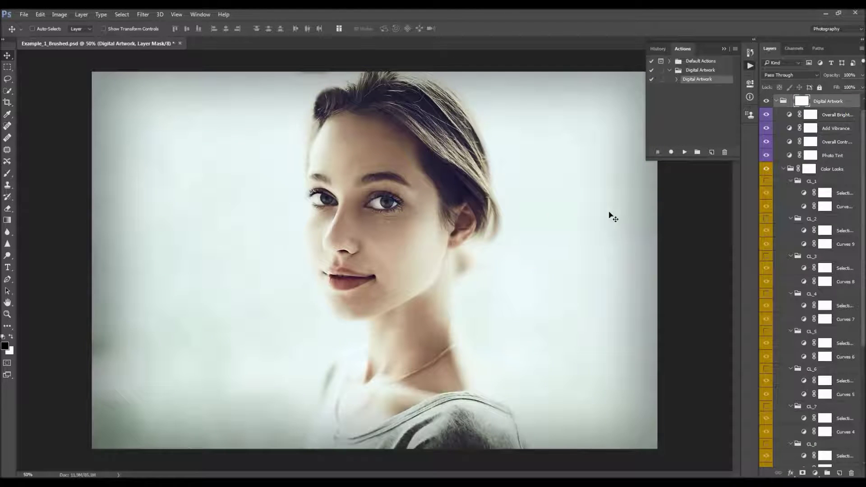
click(723, 49)
scroll(794, 167, down, 5)
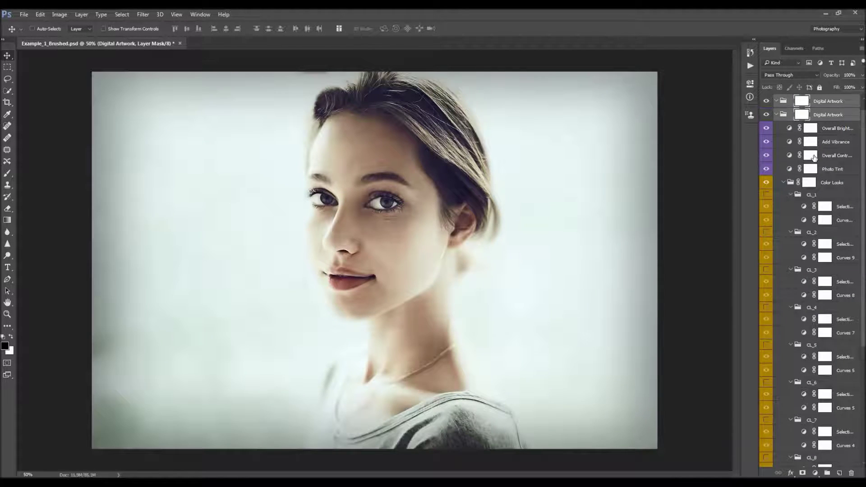
scroll(812, 158, down, 2)
scroll(818, 157, up, 8)
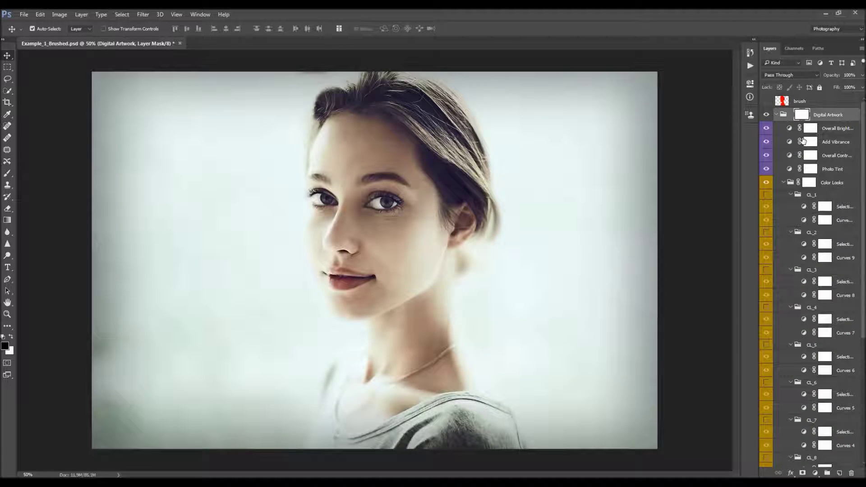
- Collapse the resulting Digital Artwork layer group in the Layers panel
mouse_move(832, 116)
mouse_down()
mouse_move(828, 106)
mouse_move(816, 118)
mouse_up()
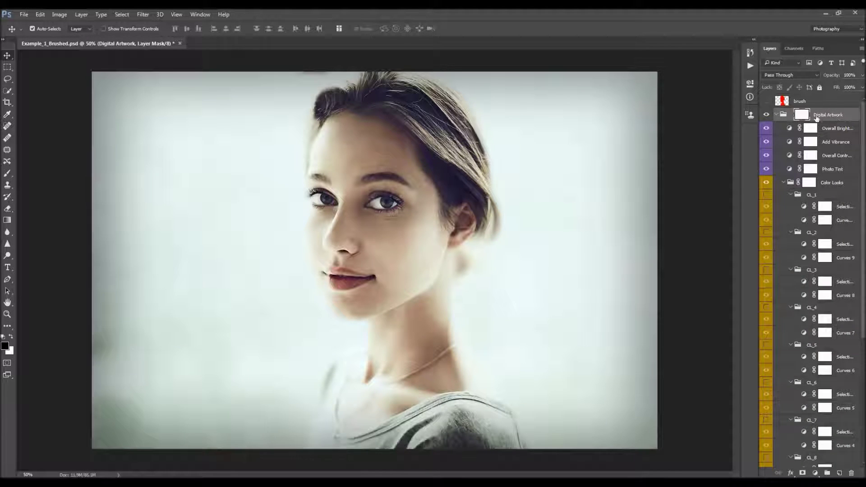
click(777, 115)
click(777, 115)
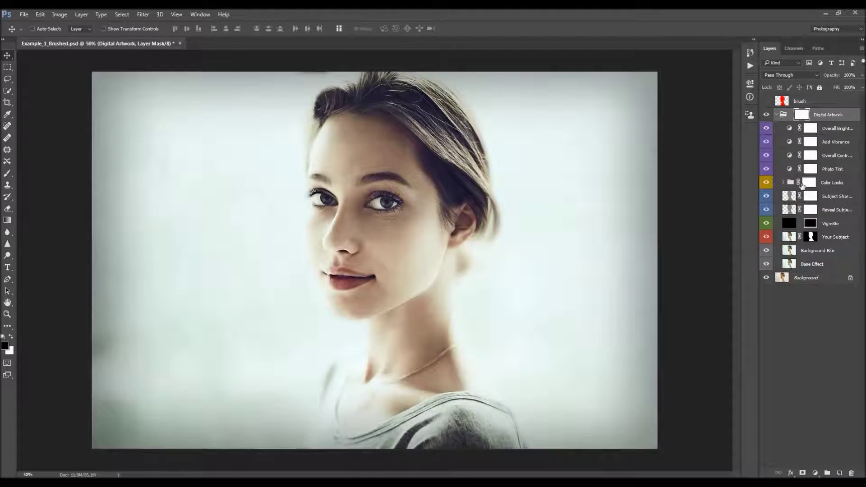
click(777, 115)
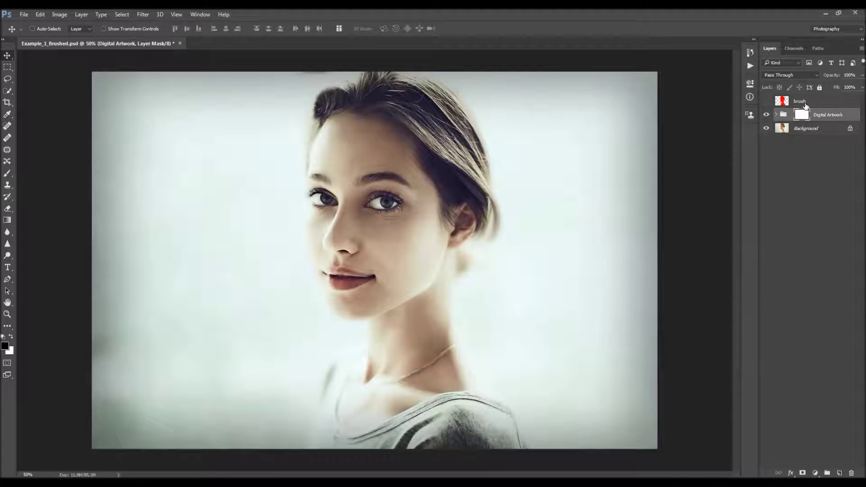
- Show the red brush layer and step back in History to delete the Digital Artwork group
click(793, 101)
click(766, 102)
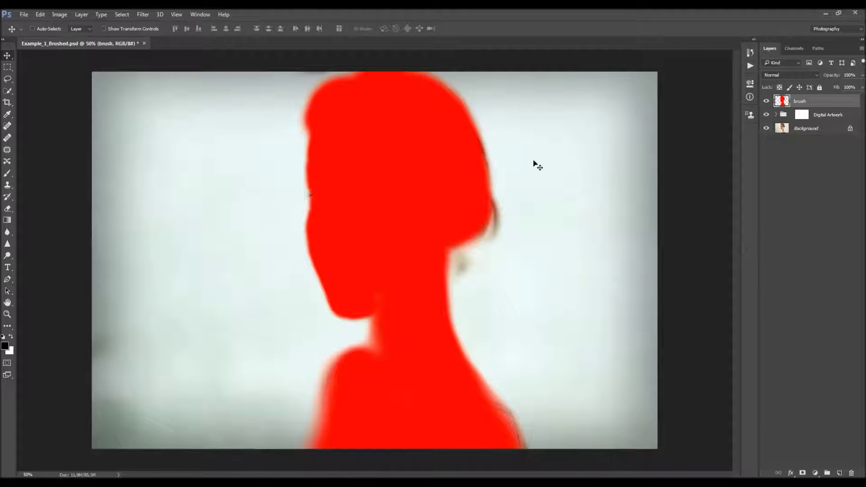
click(828, 114)
key(Delete)
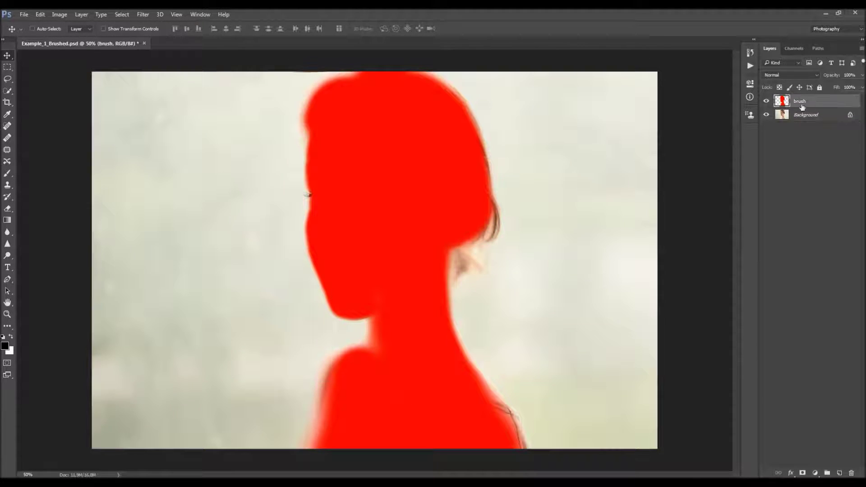
- Paint black test strokes on the back of the head and face edge, reopen Actions, then undo them
key(b)
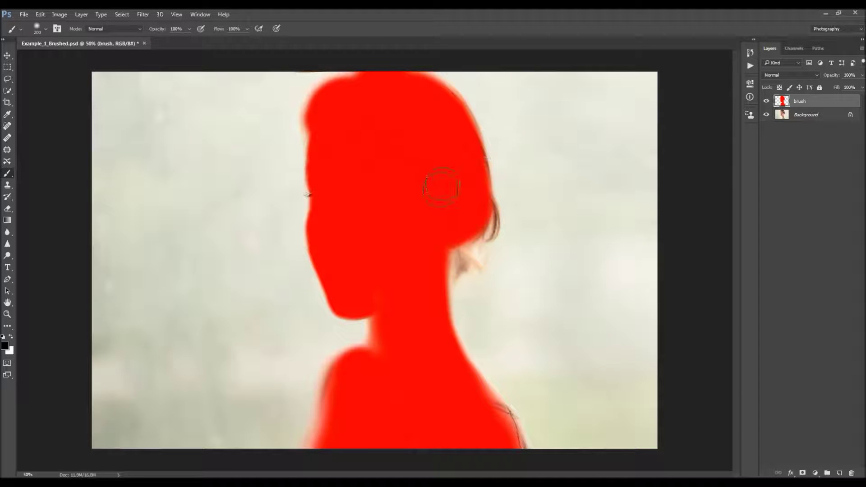
mouse_move(487, 198)
mouse_down()
mouse_move(472, 237)
mouse_move(443, 257)
mouse_up()
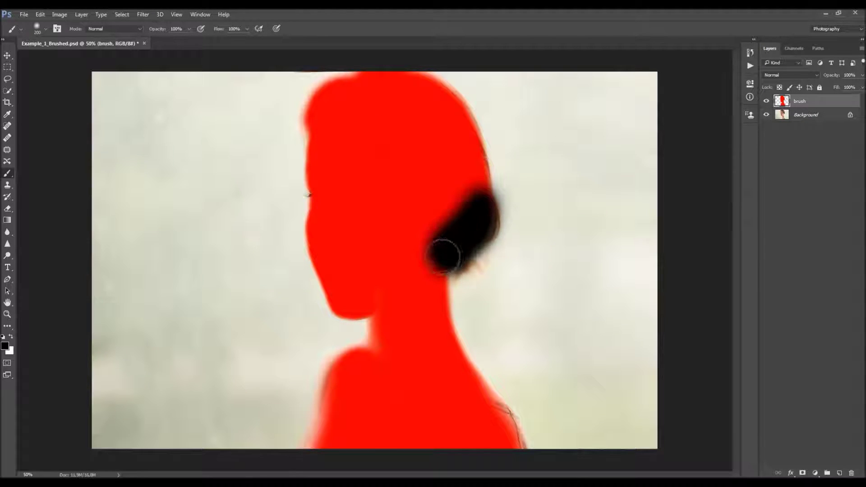
click(312, 191)
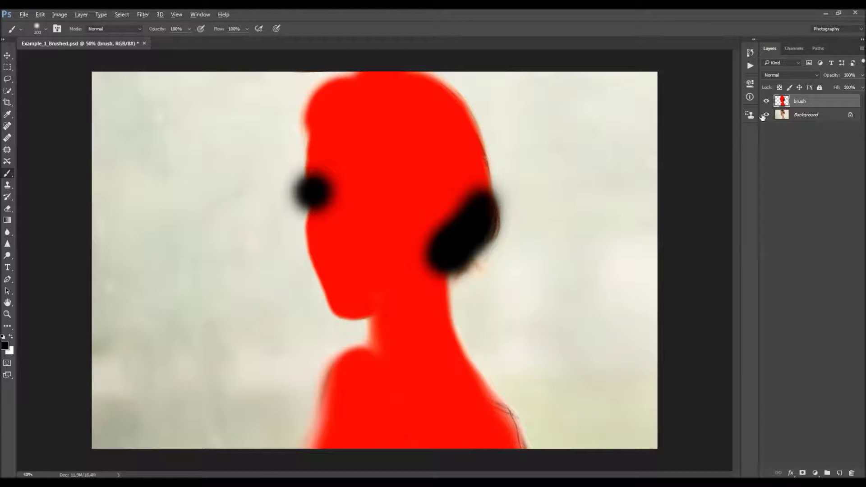
click(750, 66)
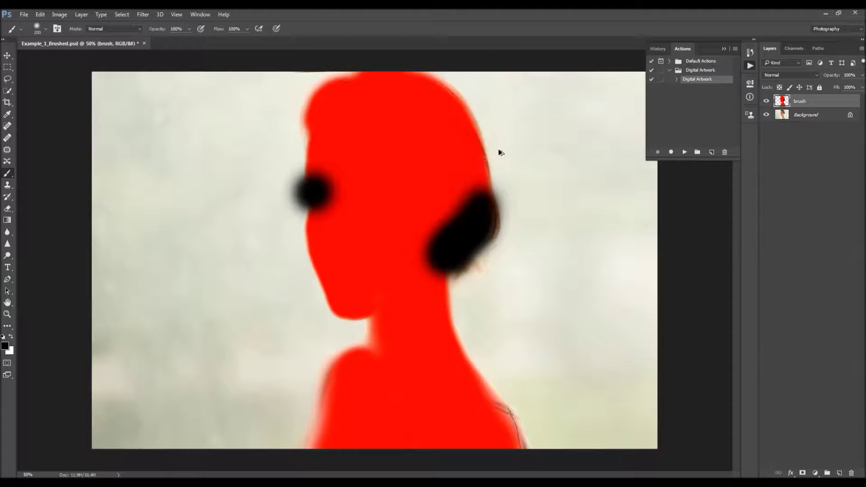
key(ctrl+z)
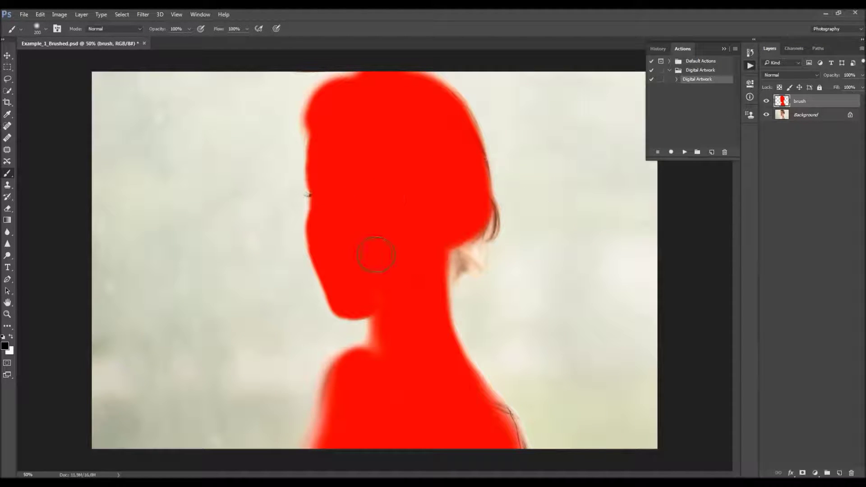
click(6, 345)
- Paint red with a 250–300 px brush over the ear, right neck and both shoulder edges
key(Escape)
key(bracketright)
click(766, 101)
click(766, 101)
key(bracketright)
mouse_move(474, 214)
mouse_down()
mouse_move(474, 207)
mouse_move(453, 307)
mouse_up()
key(bracketleft)
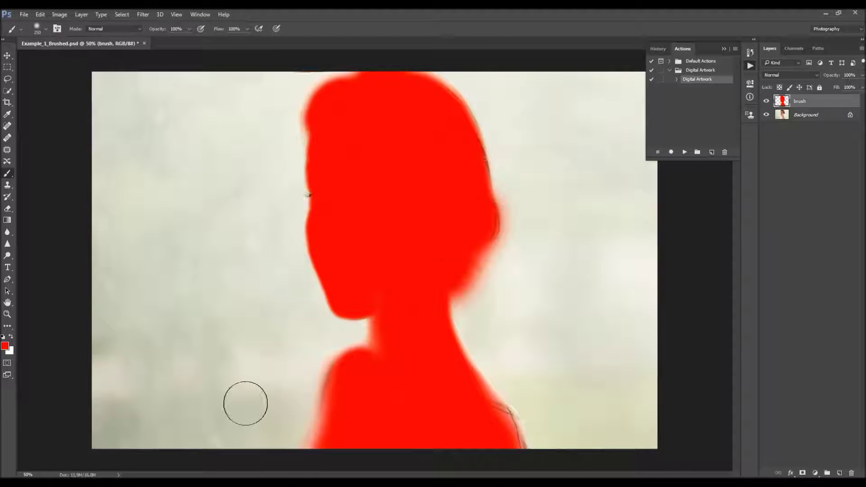
key(bracketright)
mouse_move(499, 445)
mouse_down()
mouse_move(523, 406)
mouse_move(465, 345)
mouse_up()
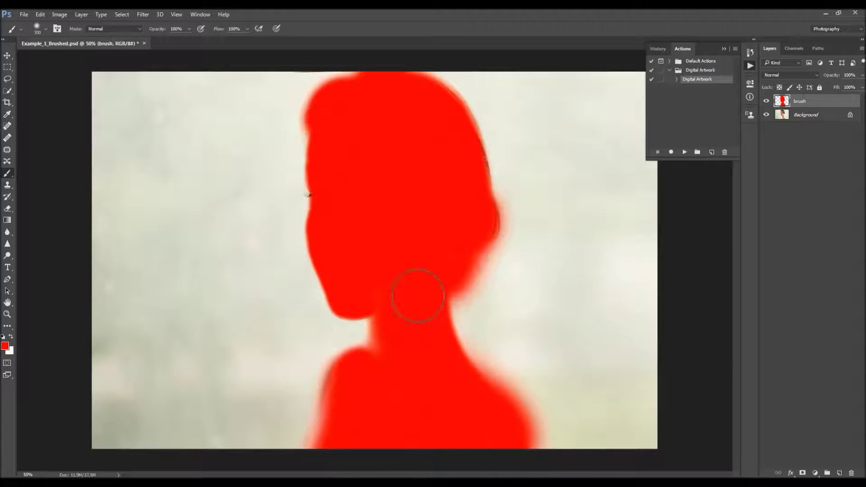
mouse_move(348, 413)
mouse_down()
mouse_move(320, 455)
mouse_move(311, 455)
mouse_up()
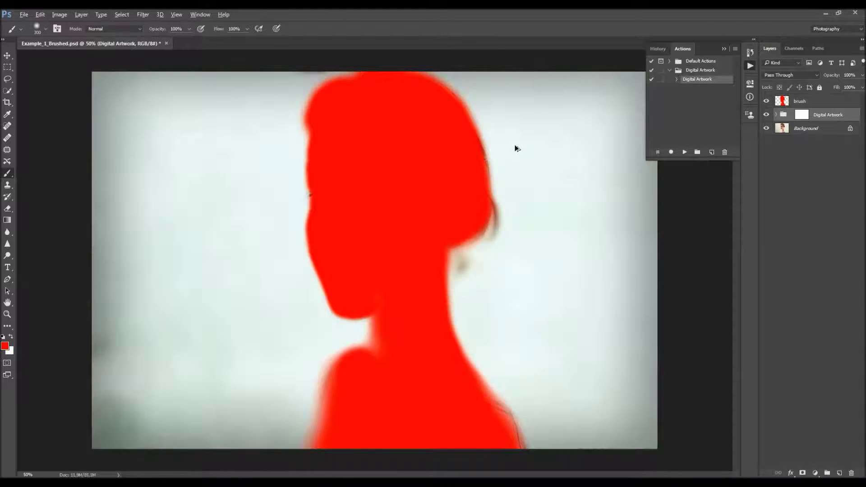
- Hide the brush layer, expand the Digital Artwork group, and toggle it to compare with the original
click(723, 49)
click(765, 101)
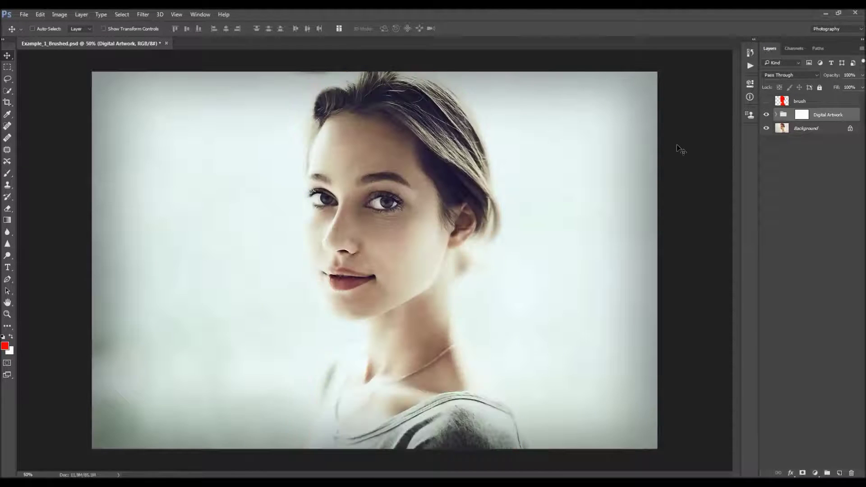
click(776, 115)
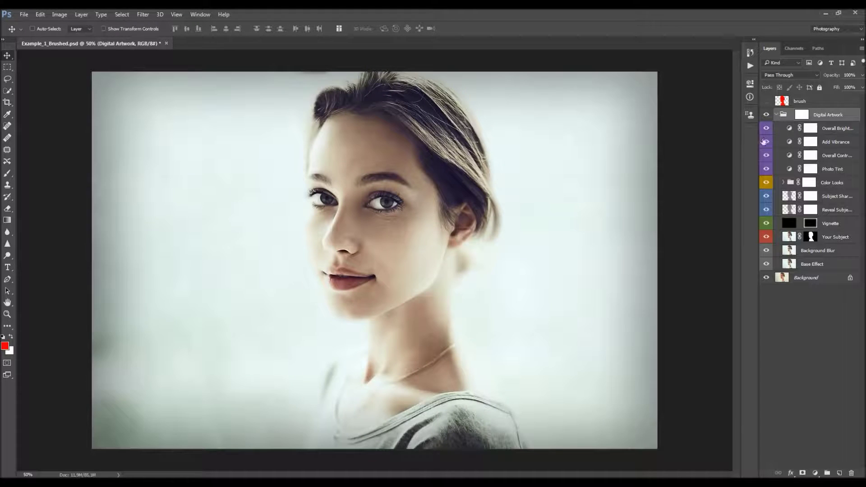
drag(745, 136, 713, 136)
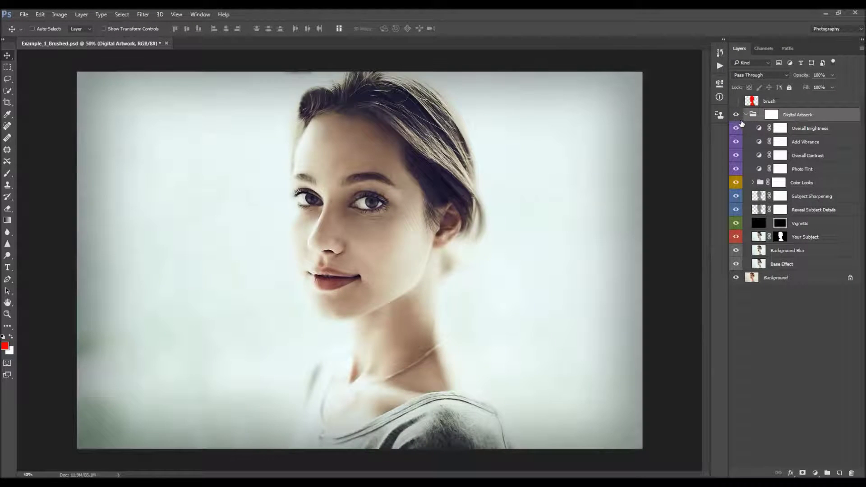
click(736, 116)
click(736, 115)
click(762, 260)
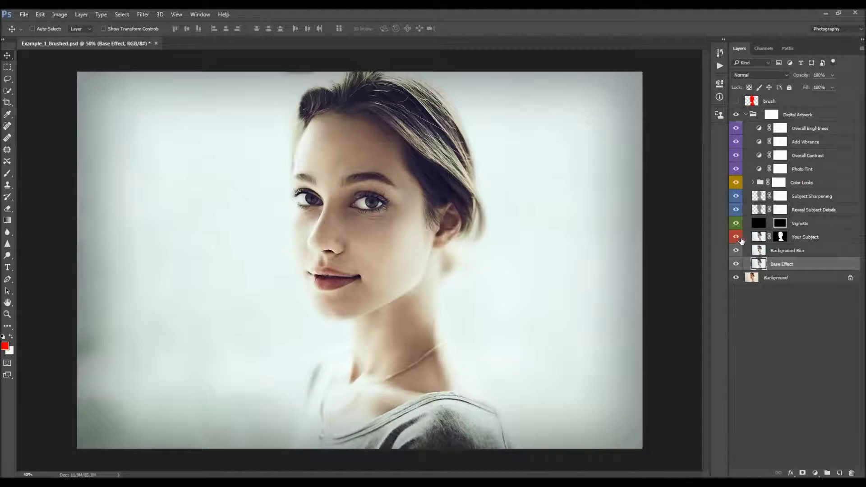
- Compare Base Effect on and off with Your Subject and Background Blur hidden, then restore Background Blur
drag(736, 237, 736, 250)
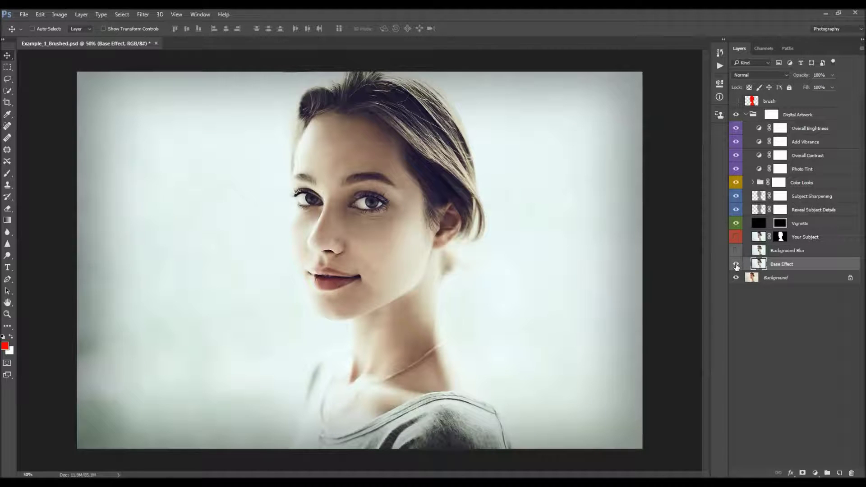
click(736, 265)
click(736, 265)
click(736, 265)
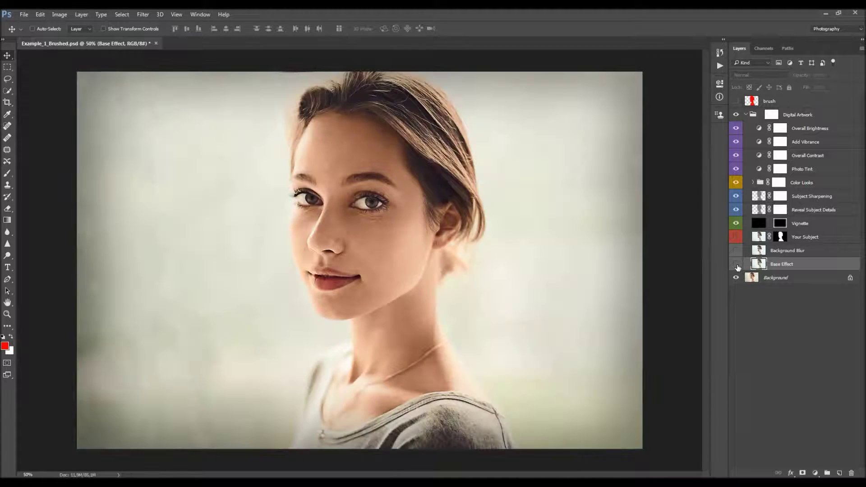
click(736, 265)
click(736, 265)
click(736, 264)
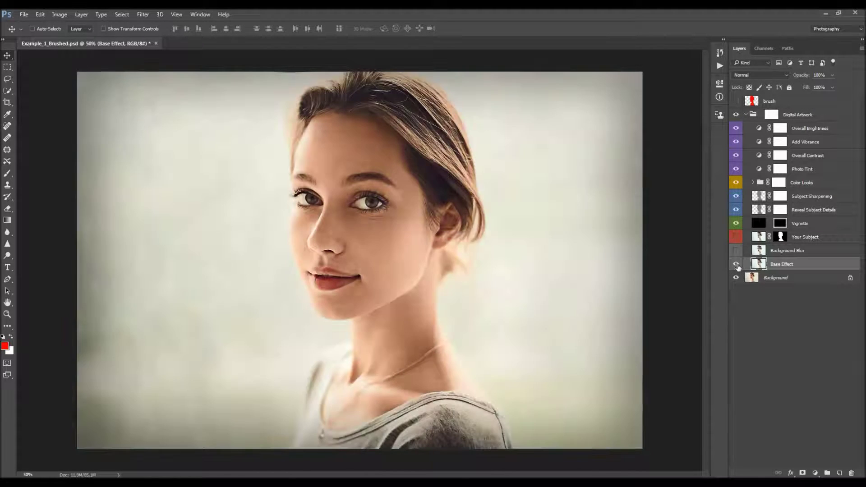
click(736, 264)
click(787, 250)
click(736, 250)
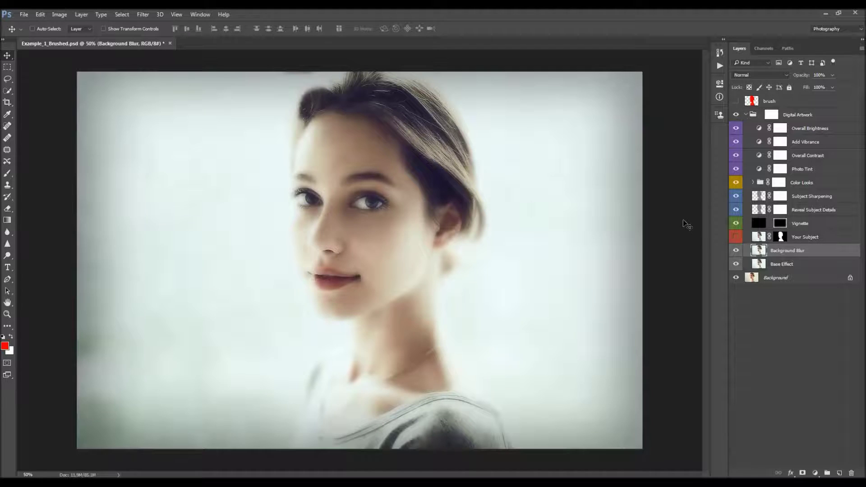
- Show the Your Subject layer and compare the portrait with and without it
click(736, 236)
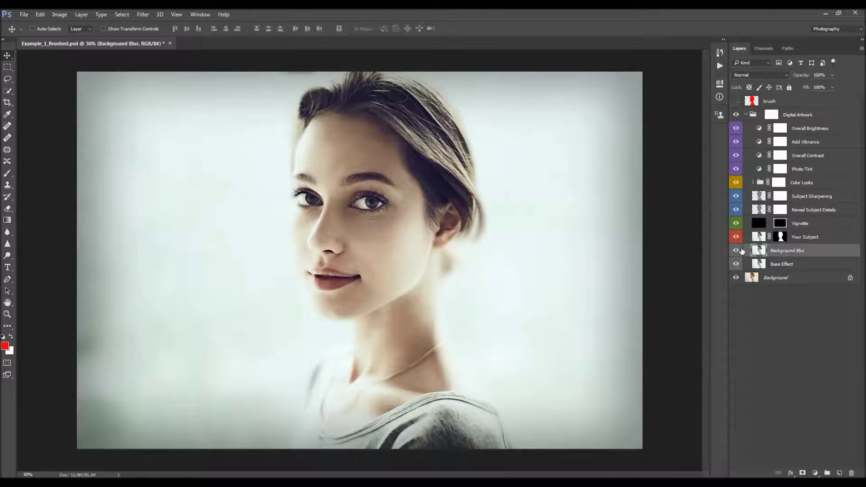
click(804, 239)
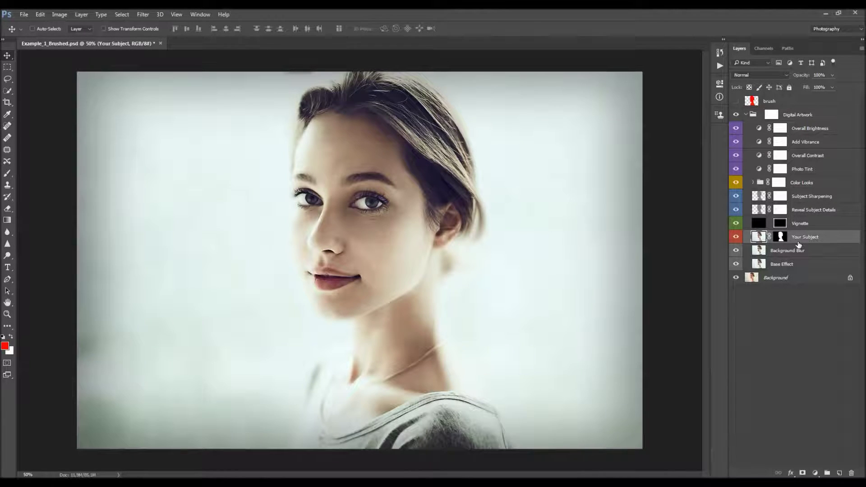
click(741, 235)
click(741, 235)
click(780, 237)
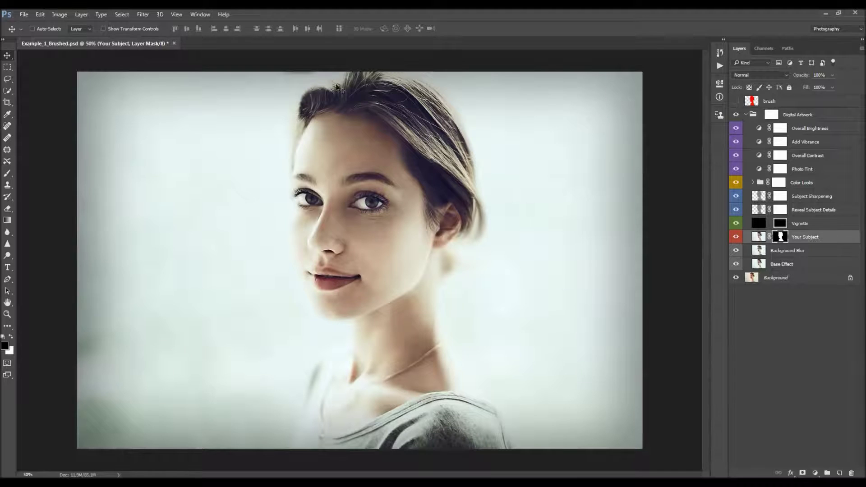
click(736, 237)
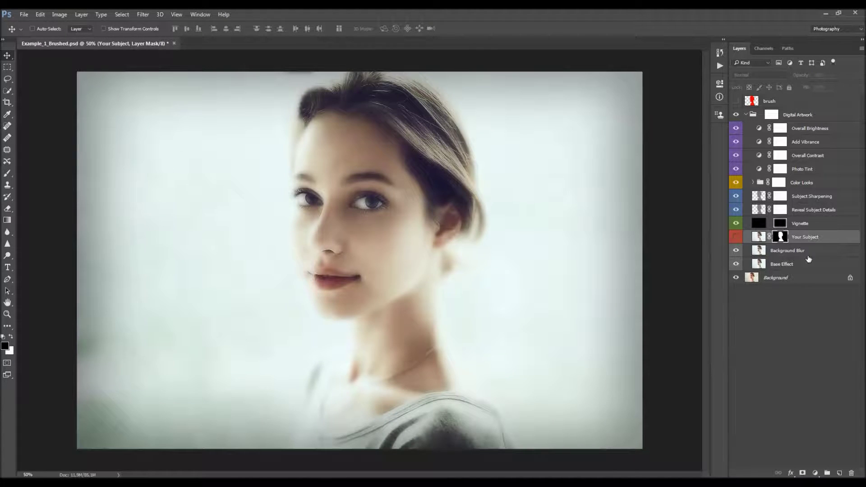
- Hide Subject Sharpening and Reveal Subject Details, compare Background Blur, and show Your Subject again
click(777, 252)
click(736, 251)
click(736, 250)
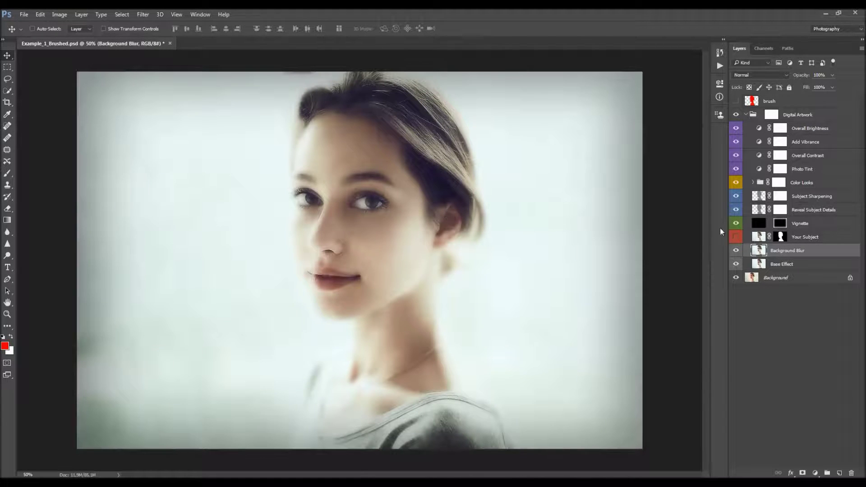
click(736, 196)
click(737, 210)
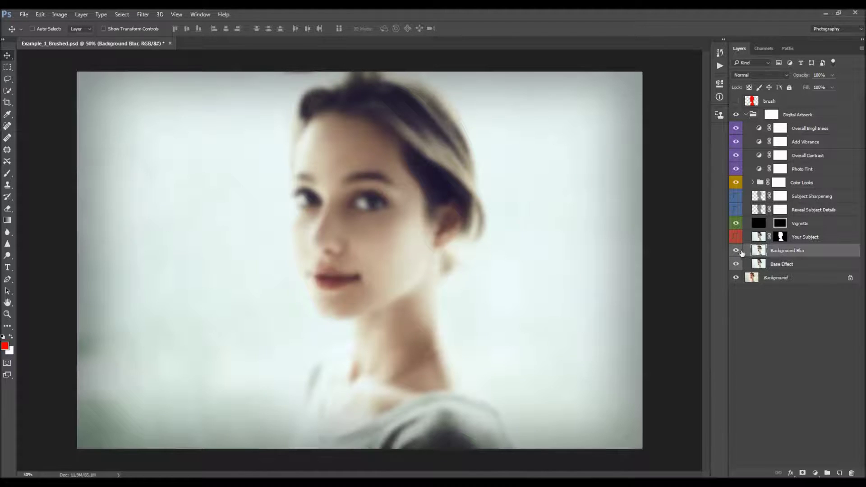
click(735, 251)
click(795, 237)
click(736, 237)
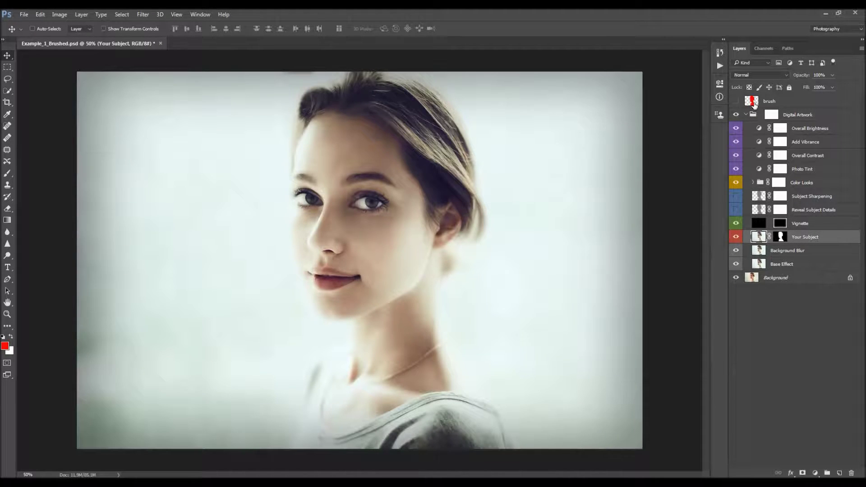
click(736, 238)
click(780, 237)
key(b)
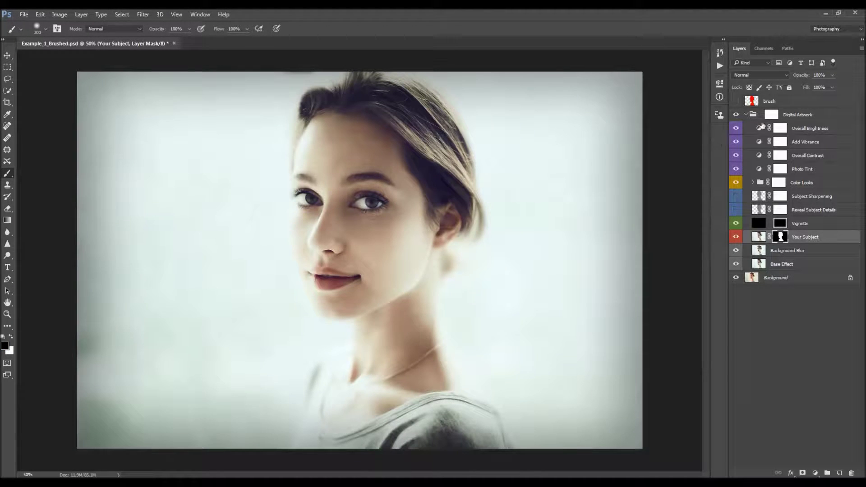
click(11, 336)
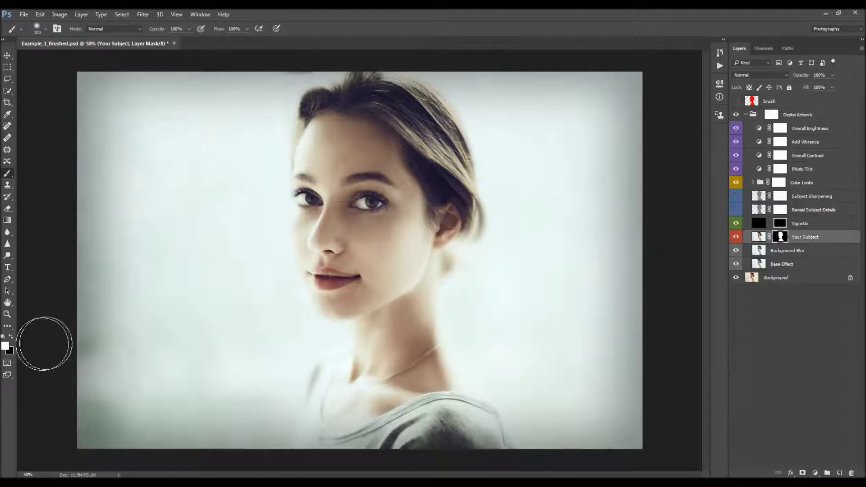
key(x)
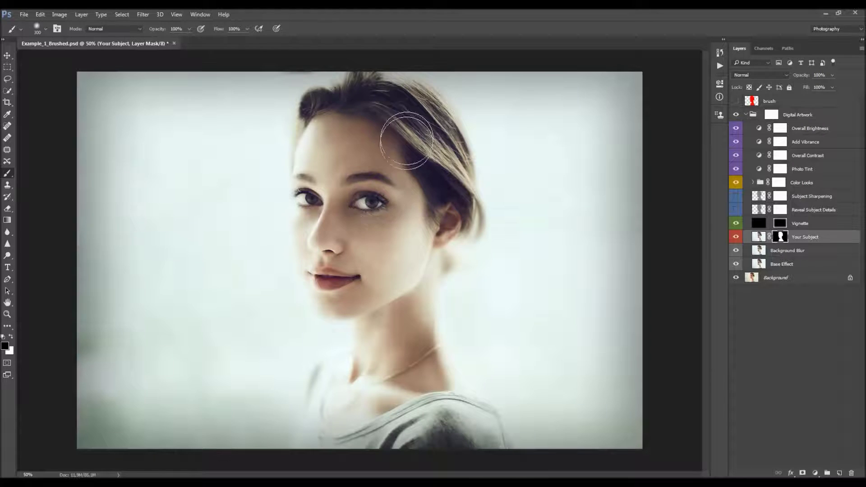
mouse_move(396, 107)
mouse_down()
mouse_move(428, 127)
mouse_move(468, 183)
mouse_up()
key(ctrl+z)
key(v)
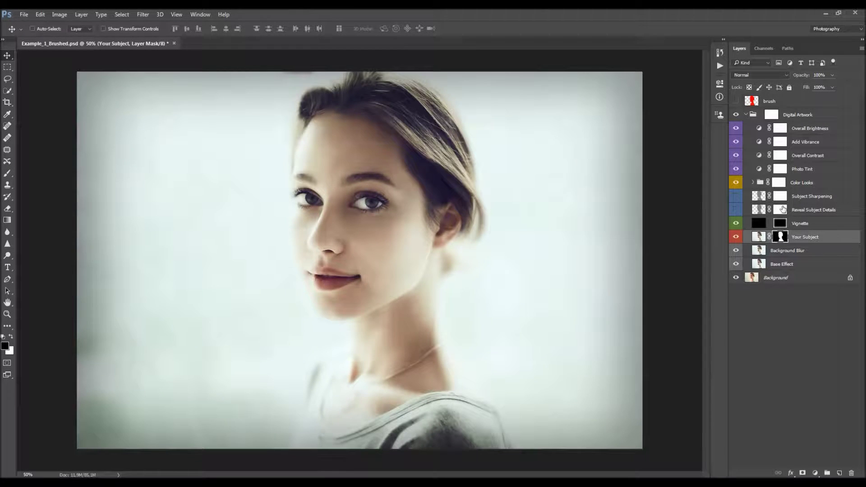
click(781, 212)
- Set the Background Blur layer's opacity to 60% and keep it visible
click(780, 196)
click(780, 237)
click(804, 251)
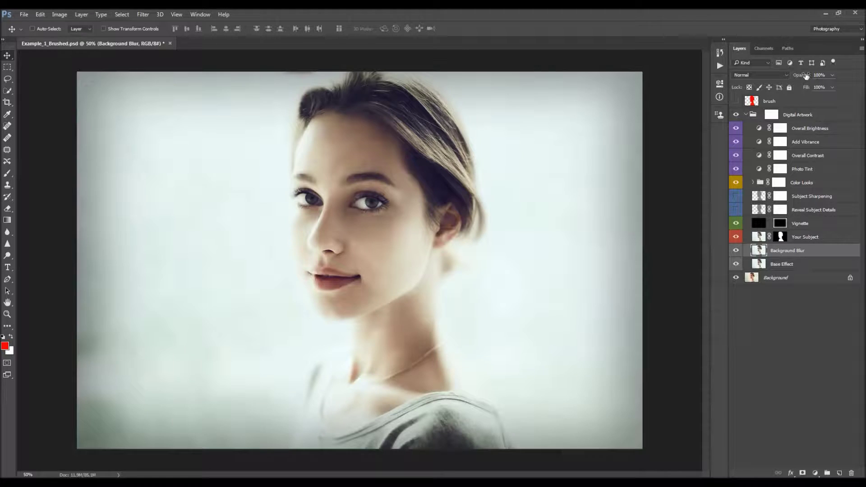
click(802, 76)
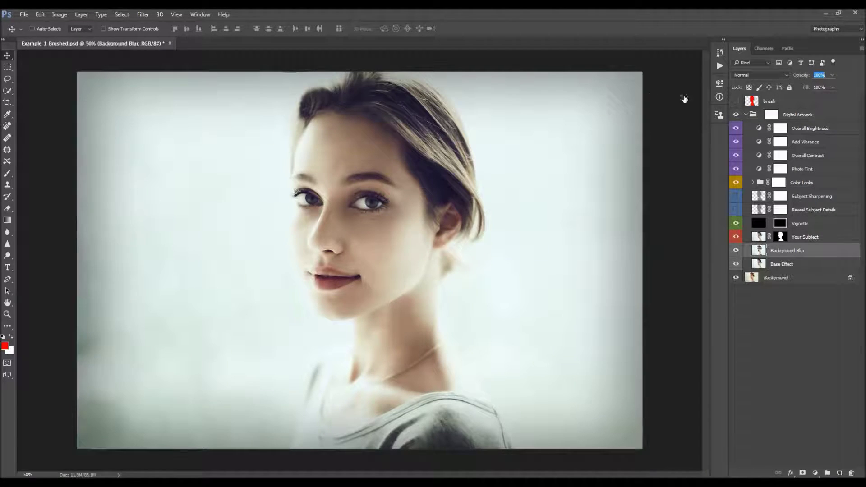
text(0)
key(Return)
click(736, 101)
click(735, 101)
drag(801, 78, 841, 131)
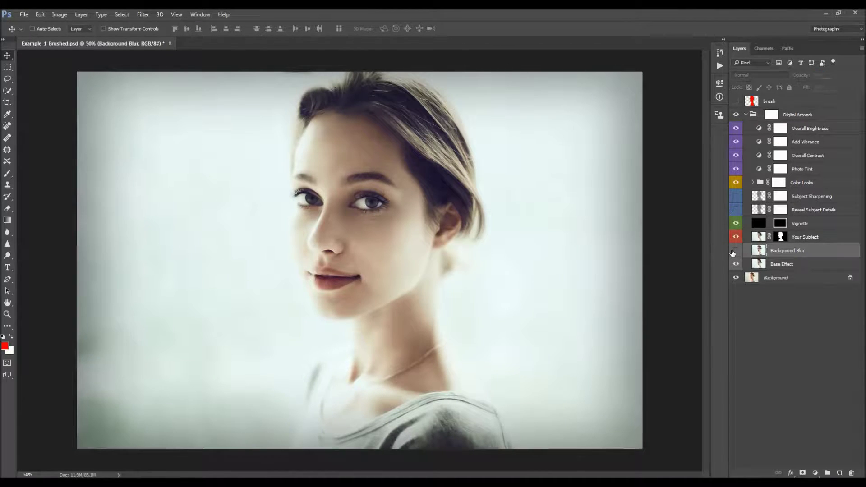
click(734, 251)
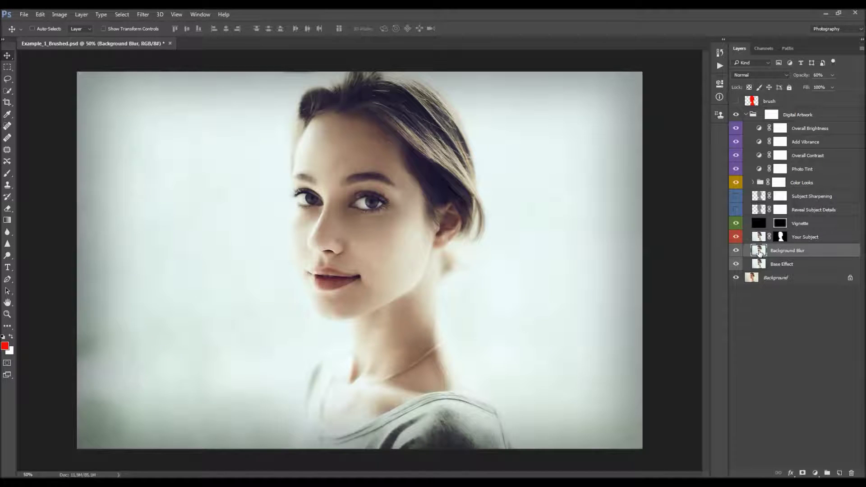
- Compare the Vignette layer on and off and lower its opacity to 39%
click(751, 227)
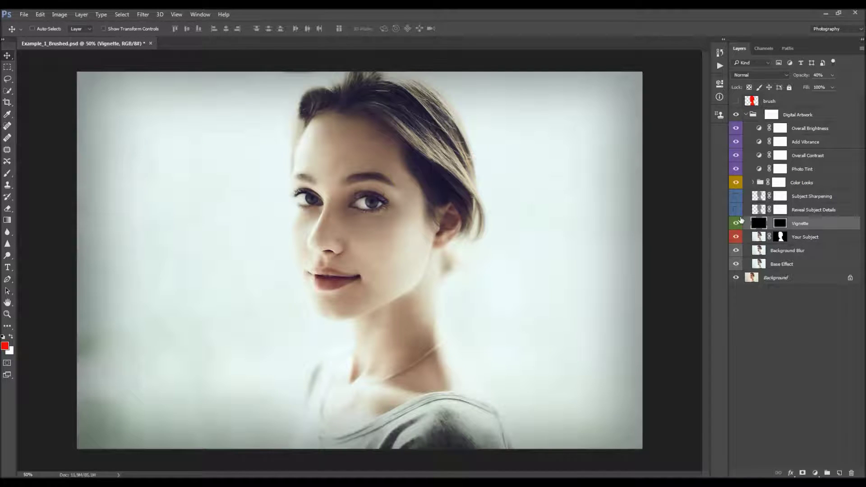
click(737, 224)
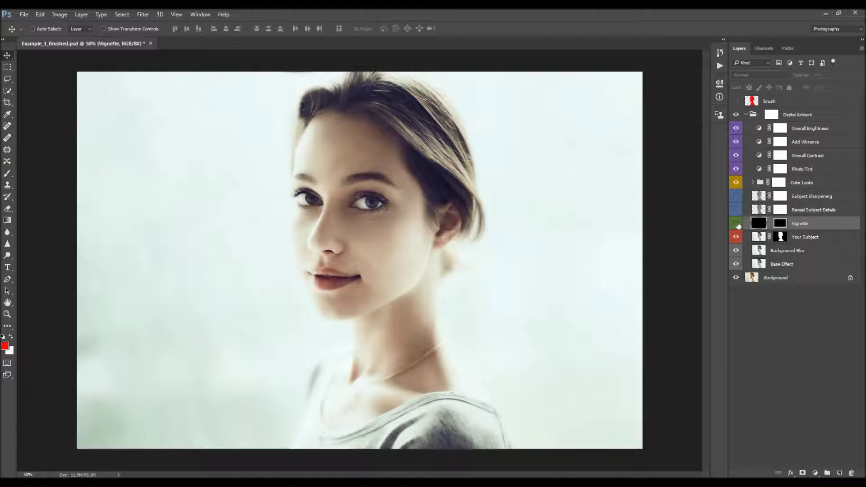
click(737, 223)
click(737, 224)
click(737, 224)
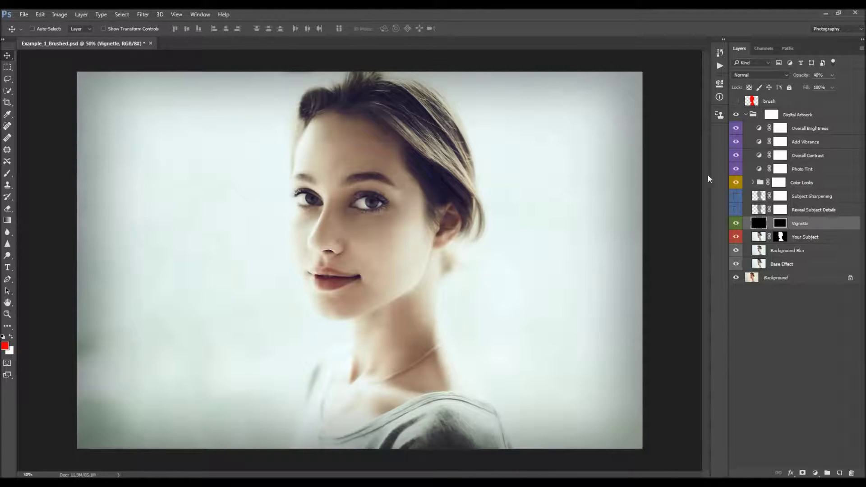
drag(801, 76, 545, 123)
- Refine the Vignette mask in Select and Mask with 100% transparency and Shift Edge about -39%
click(780, 224)
right_click(780, 225)
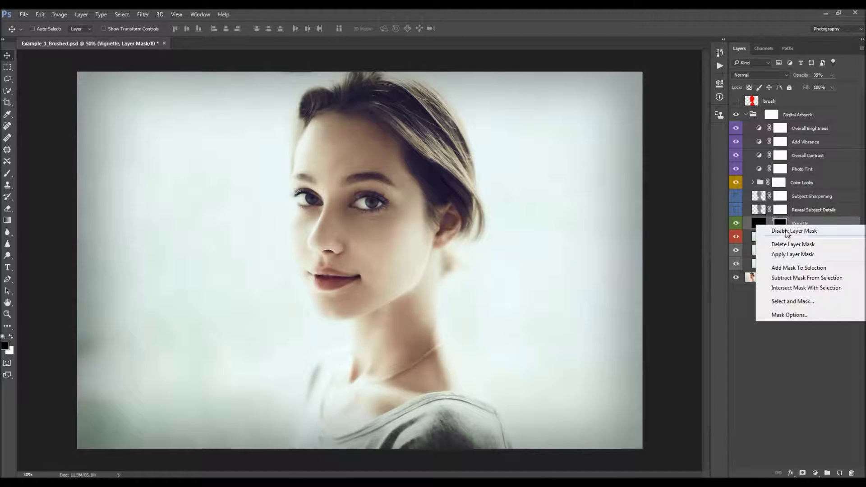
click(787, 306)
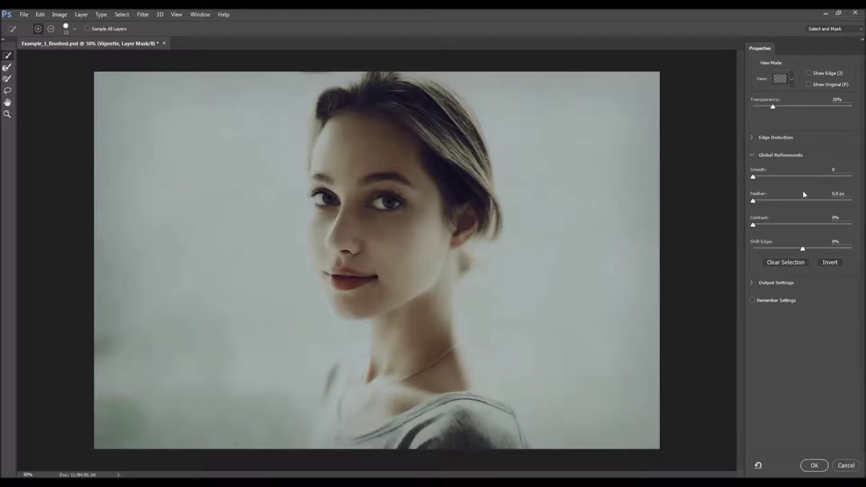
drag(772, 106, 852, 106)
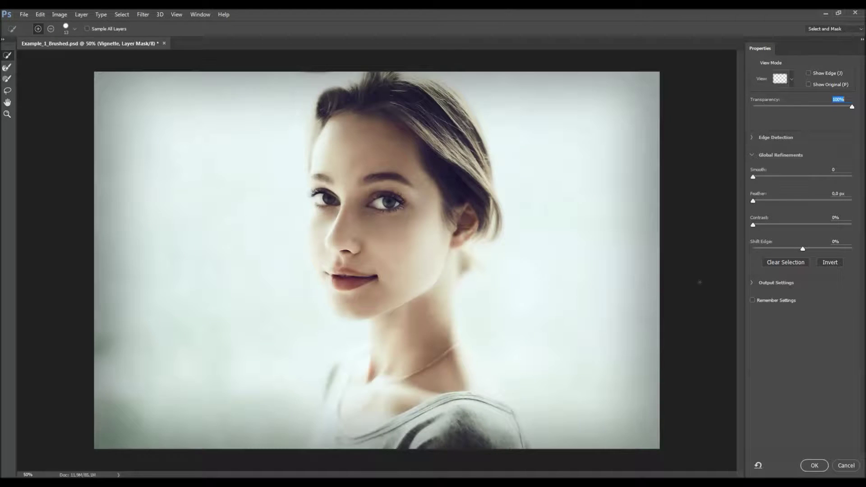
drag(797, 252, 784, 251)
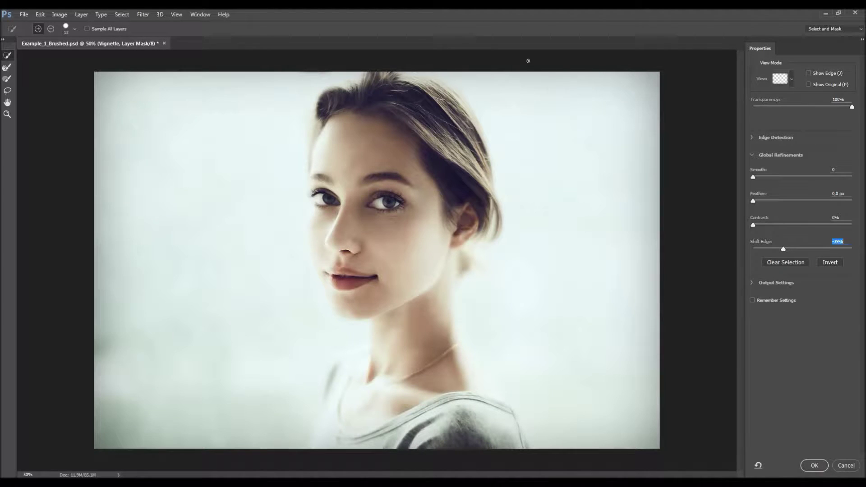
mouse_move(783, 250)
mouse_down()
mouse_move(837, 250)
mouse_move(783, 253)
mouse_up()
click(813, 465)
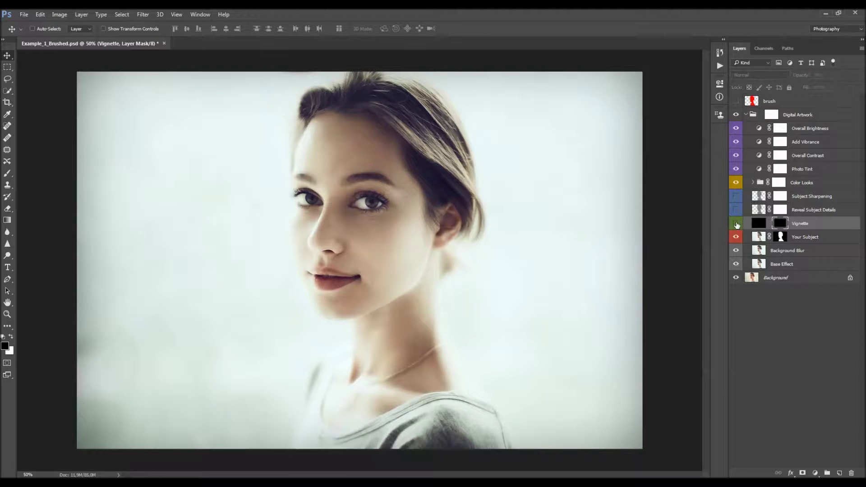
- Lower the Vignette opacity to 33%, comparing it on and off
drag(803, 75, 800, 76)
click(732, 225)
click(732, 225)
- Show Reveal Subject Details and Subject Sharpening again and try a lower Reveal Subject Details opacity
click(736, 211)
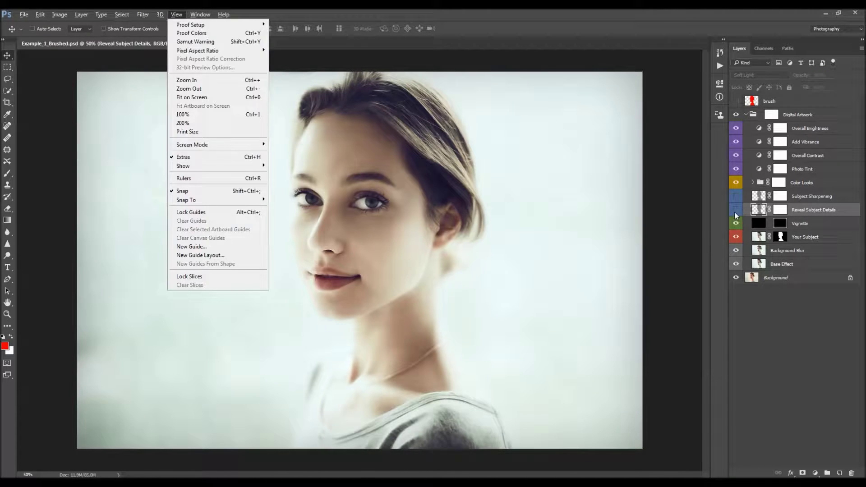
click(736, 196)
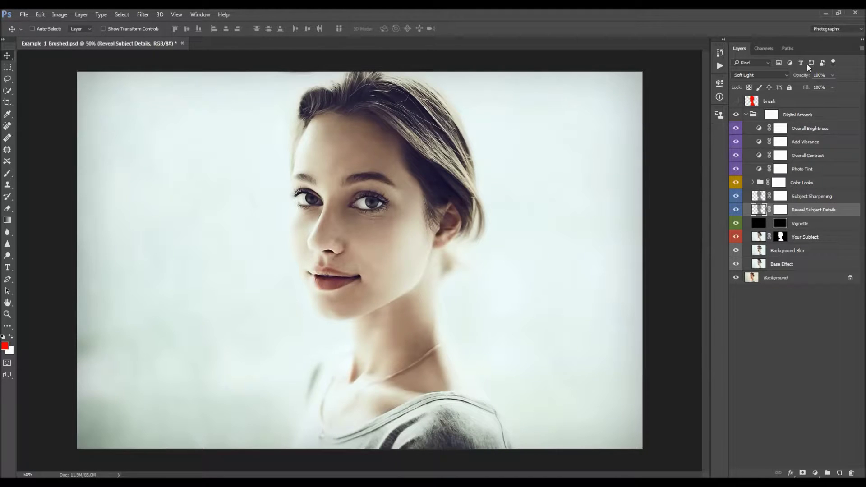
drag(803, 78, 831, 113)
key(ctrl+j)
key(ctrl)
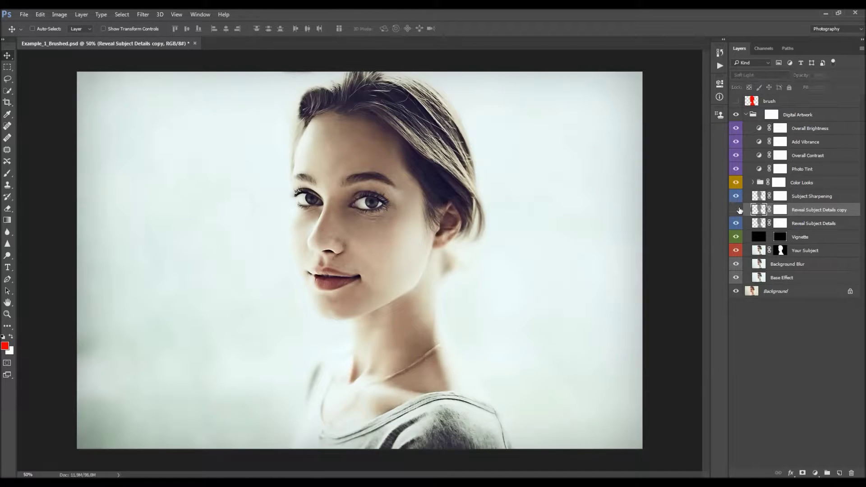
key(ctrl+z)
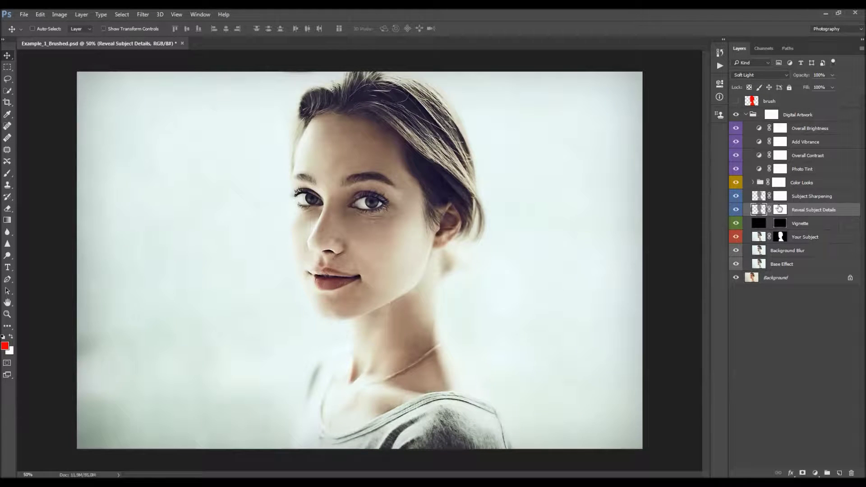
click(814, 199)
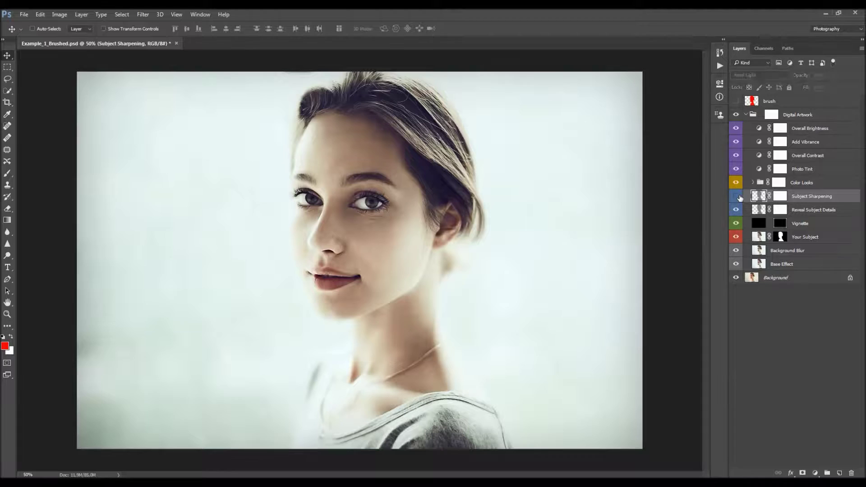
click(806, 79)
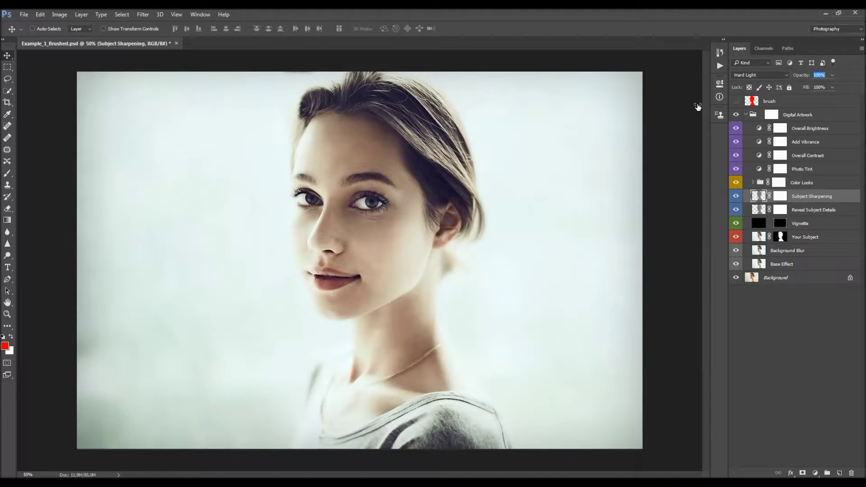
key(Return)
drag(803, 78, 864, 84)
click(834, 73)
drag(801, 84, 837, 83)
click(825, 167)
- Expand the Color Looks group and preview each look from CL_1 through CL_10 in turn
click(799, 185)
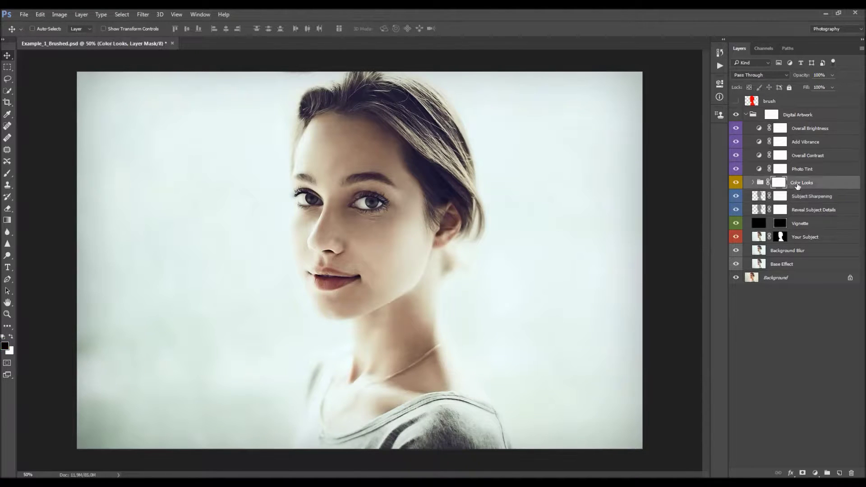
click(752, 182)
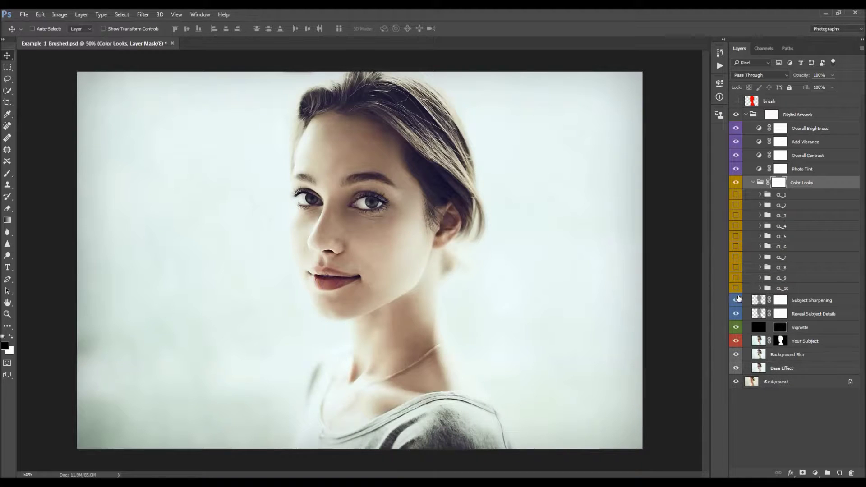
click(780, 195)
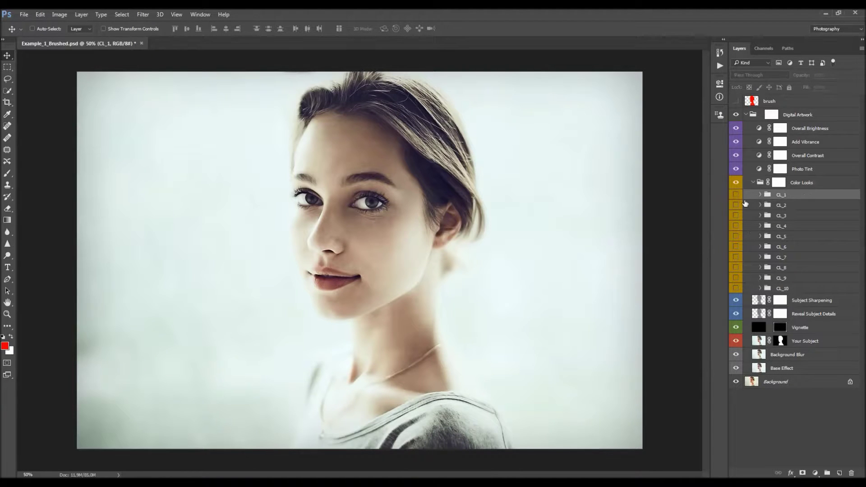
click(736, 195)
click(736, 195)
click(742, 205)
click(736, 215)
click(736, 216)
click(736, 226)
click(736, 226)
click(735, 237)
click(736, 236)
click(736, 247)
click(735, 246)
click(736, 257)
click(736, 257)
click(736, 267)
click(736, 268)
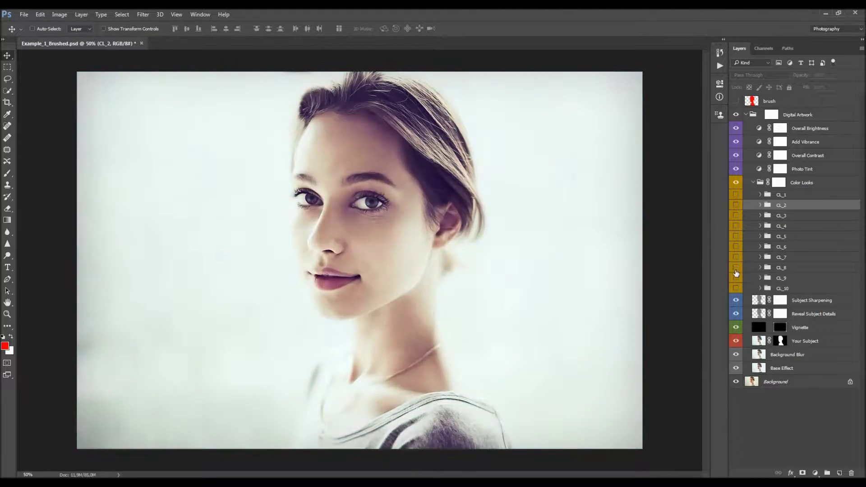
click(736, 278)
click(736, 278)
click(736, 288)
click(736, 288)
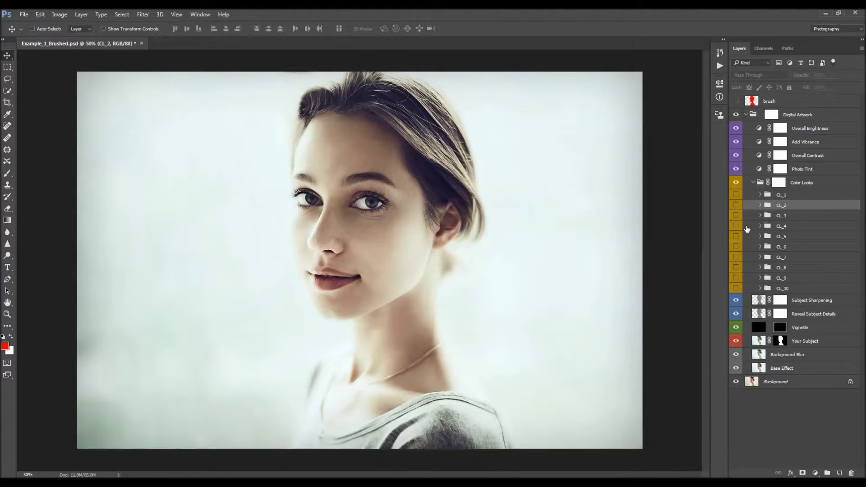
- Try the CL_2 and CL_3 looks together, varying CL_3's opacity
click(736, 205)
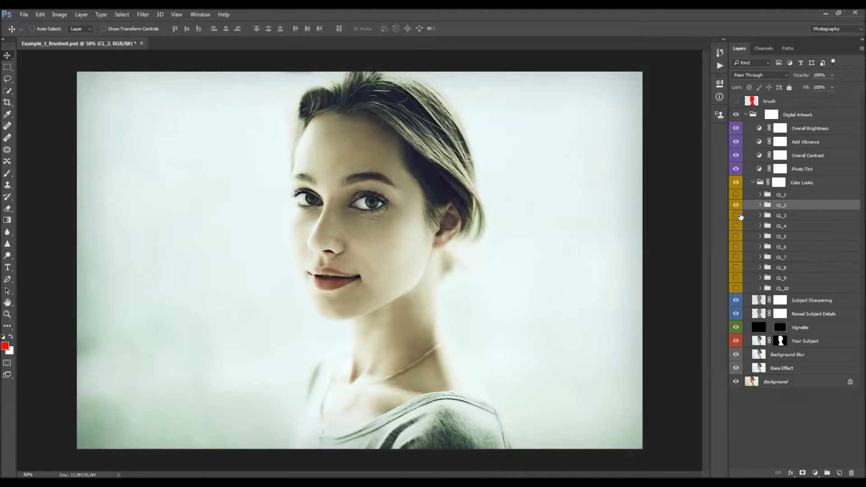
click(736, 215)
drag(802, 77, 665, 95)
click(781, 216)
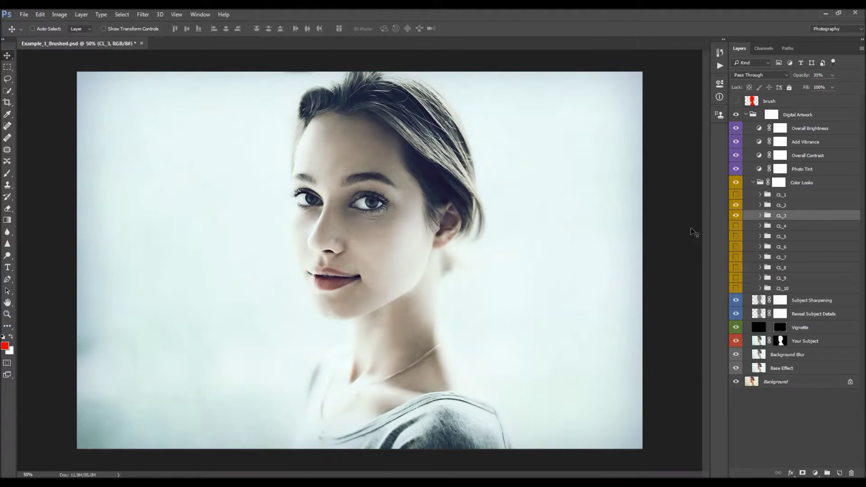
drag(738, 218, 736, 205)
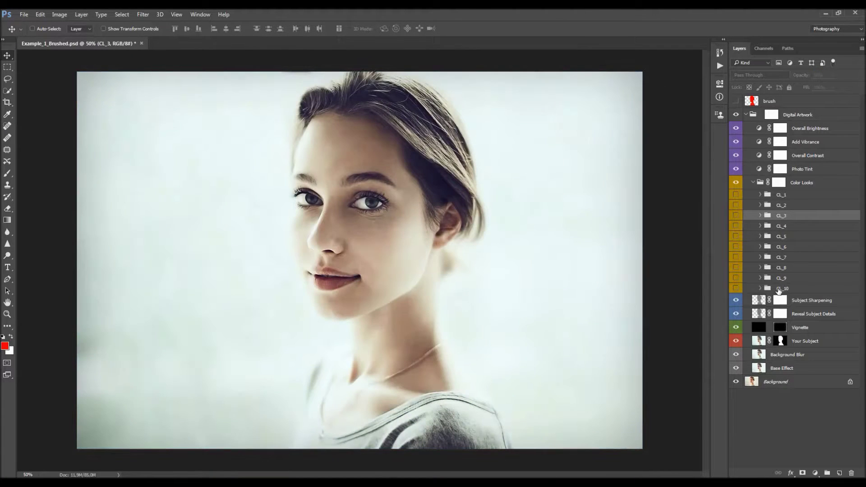
- Keep only the CL_10 look on, with the Color Looks group visible
click(778, 287)
click(737, 290)
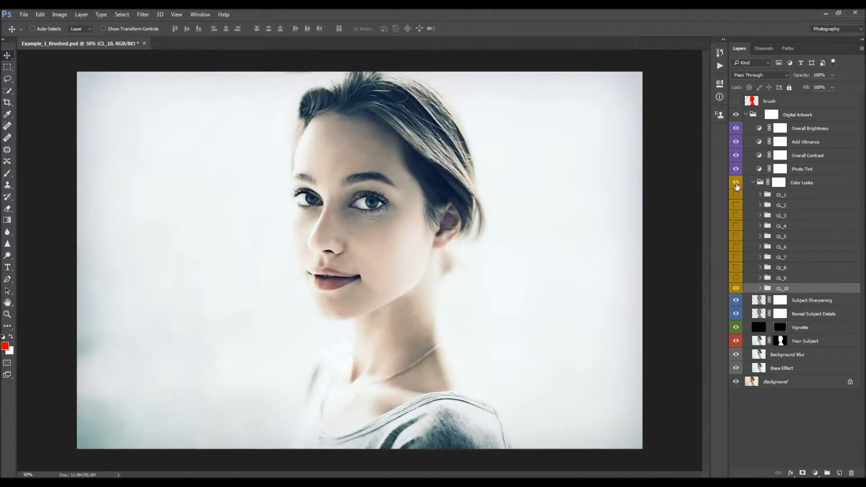
click(736, 183)
- Set the Photo Tint filter to Warming Filter (85) with density 1
click(752, 182)
click(780, 169)
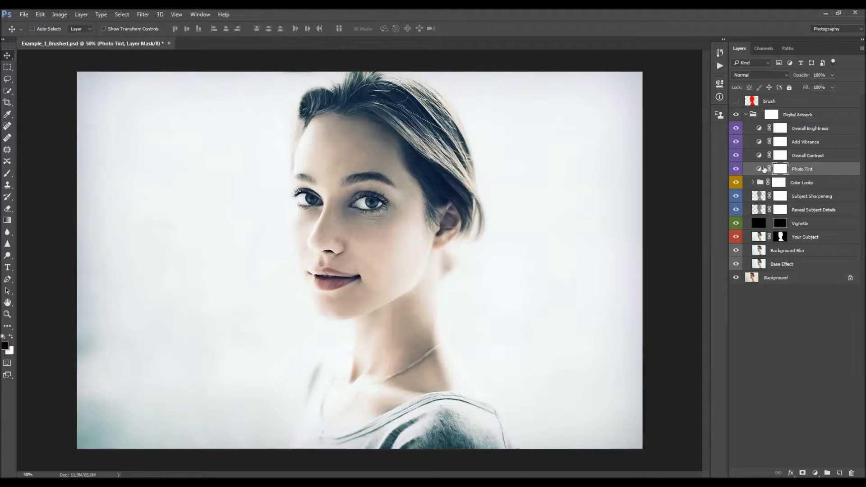
double_click(759, 170)
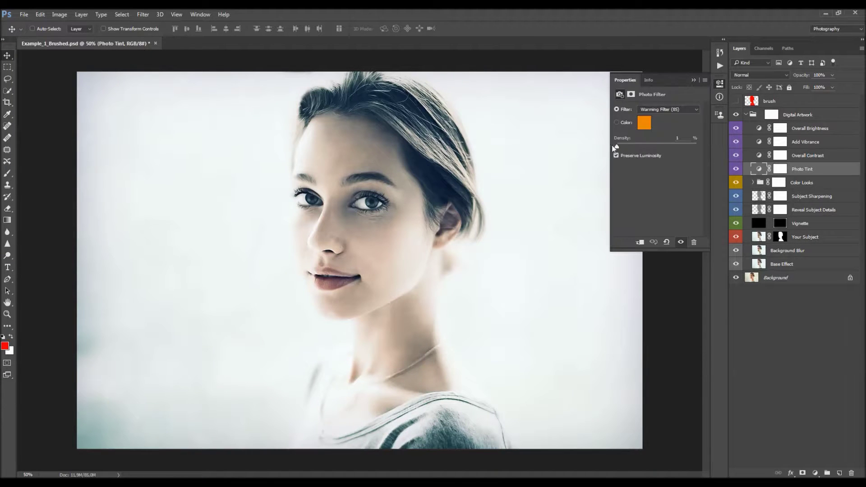
drag(616, 147, 632, 145)
click(662, 110)
click(668, 125)
click(666, 113)
click(657, 127)
drag(630, 145, 613, 144)
click(738, 172)
click(738, 173)
- Compare Overall Contrast on and off and set its opacity to about 26%
click(814, 159)
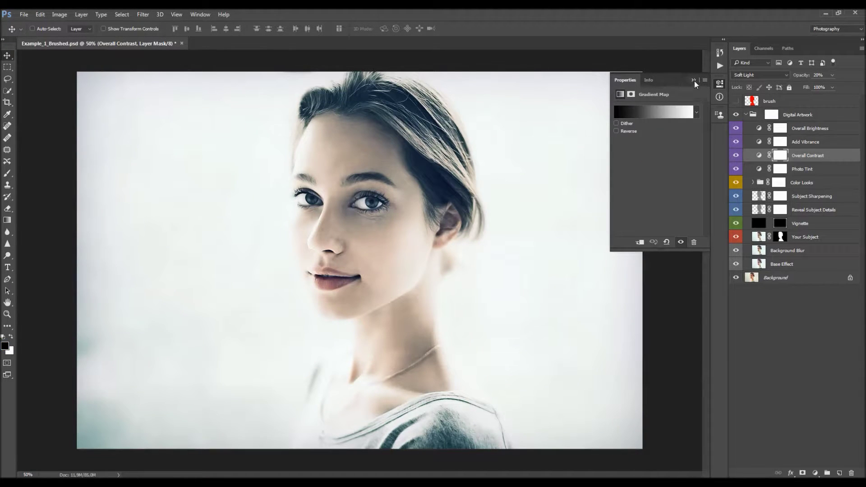
click(694, 80)
click(735, 156)
click(736, 156)
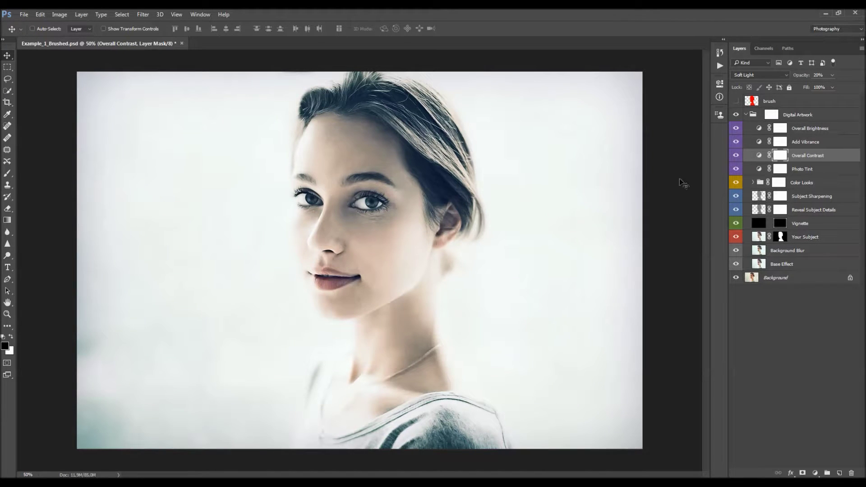
drag(801, 77, 524, 142)
drag(525, 142, 538, 145)
click(815, 144)
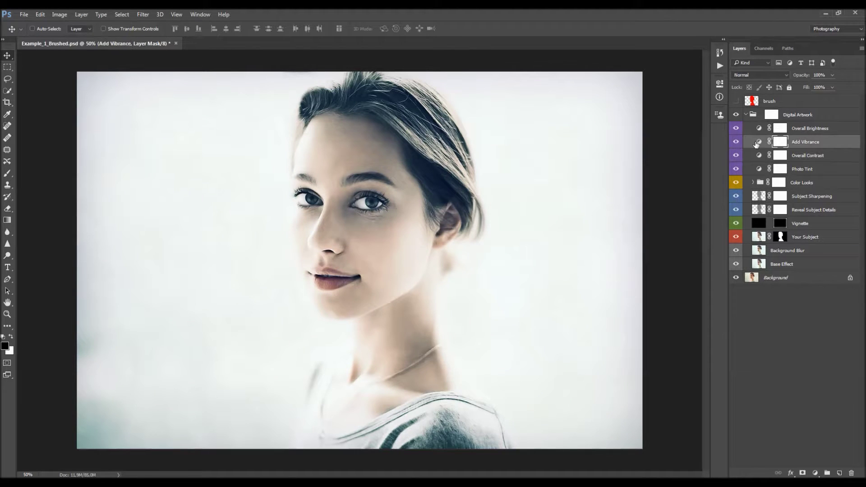
- Increase Add Vibrance's Vibrance slider from +10 to +20, comparing before and after
click(734, 143)
click(734, 143)
click(734, 143)
double_click(758, 142)
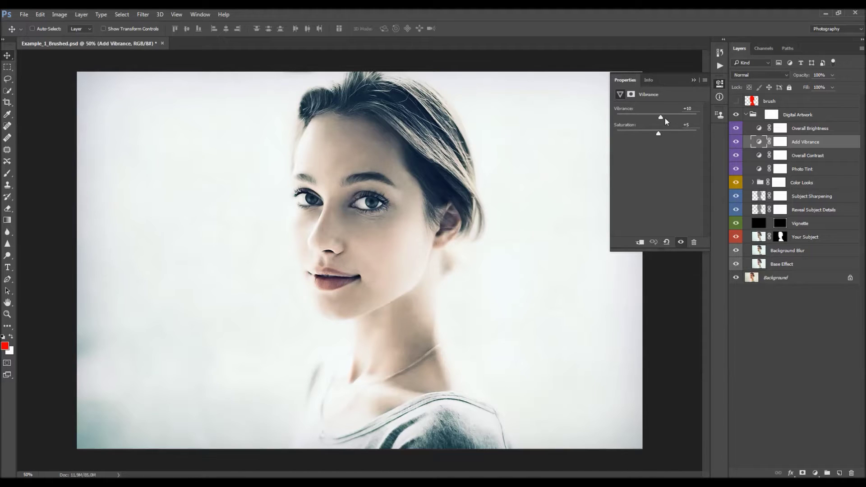
mouse_move(660, 118)
mouse_down()
mouse_move(629, 118)
mouse_move(663, 117)
mouse_up()
drag(663, 116, 665, 116)
click(736, 142)
click(736, 142)
click(806, 130)
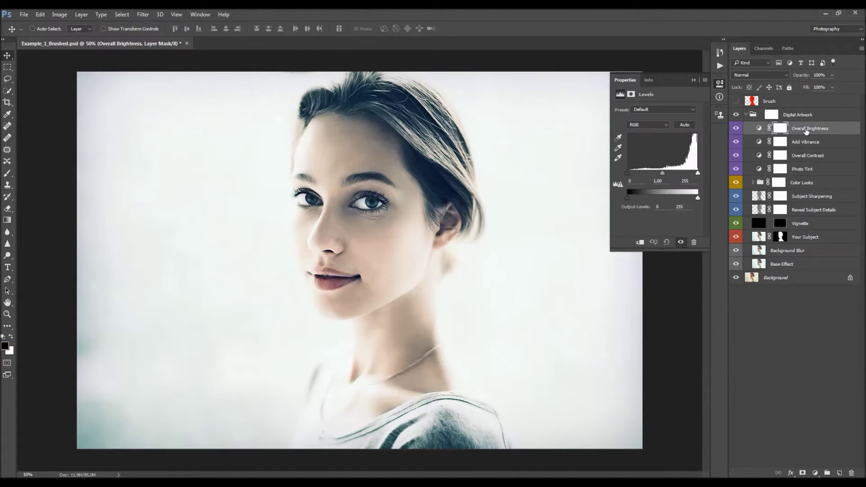
- Raise the Overall Brightness Levels black input to 11 and collapse the Digital Artwork group
click(694, 80)
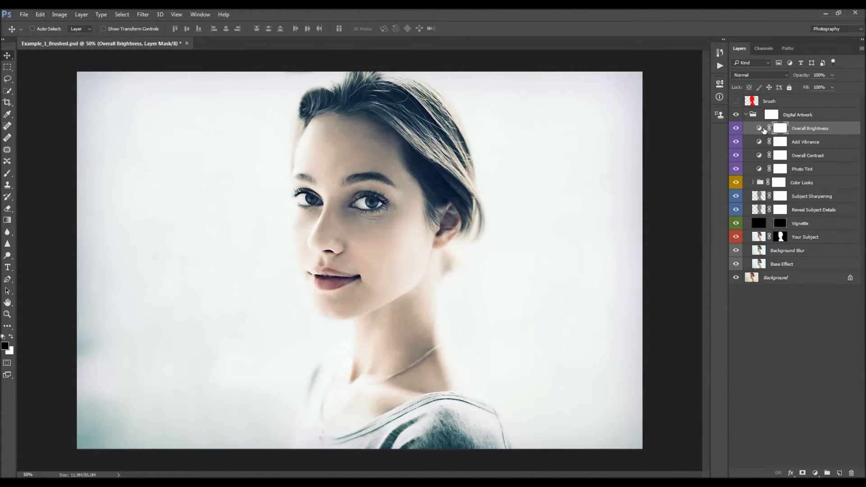
double_click(759, 129)
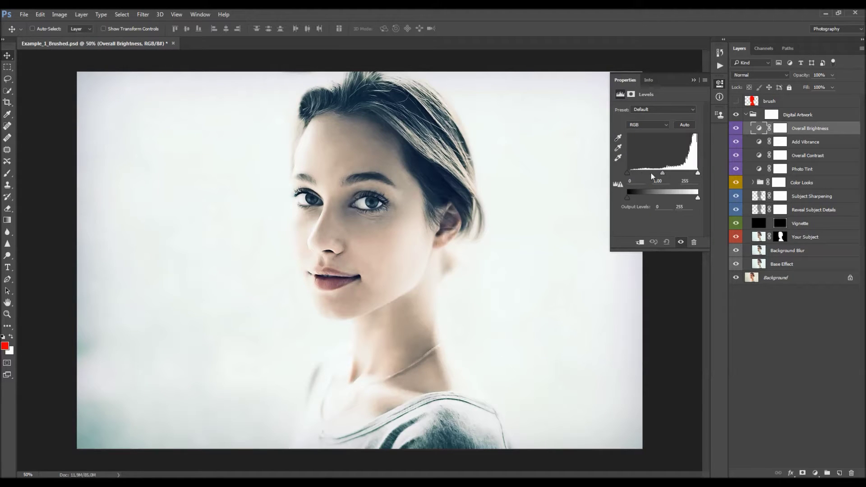
drag(627, 173, 707, 172)
mouse_move(664, 173)
mouse_down()
mouse_move(672, 175)
mouse_move(661, 176)
mouse_up()
drag(627, 175, 630, 176)
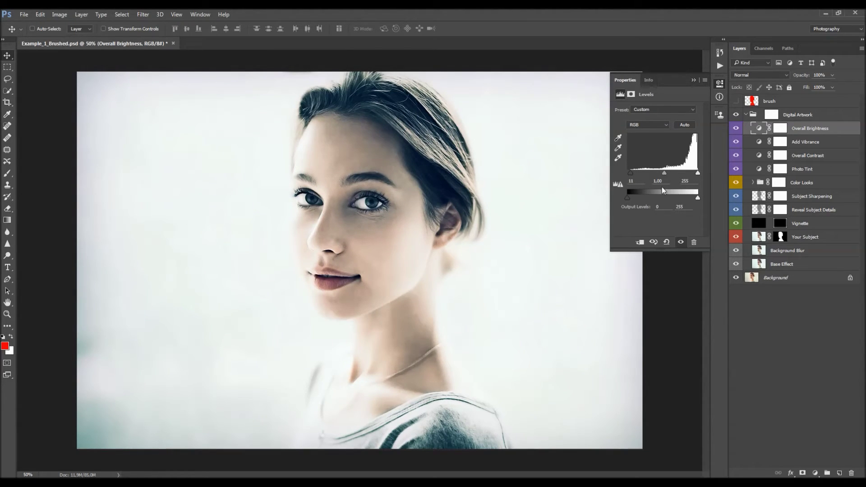
click(736, 130)
click(736, 129)
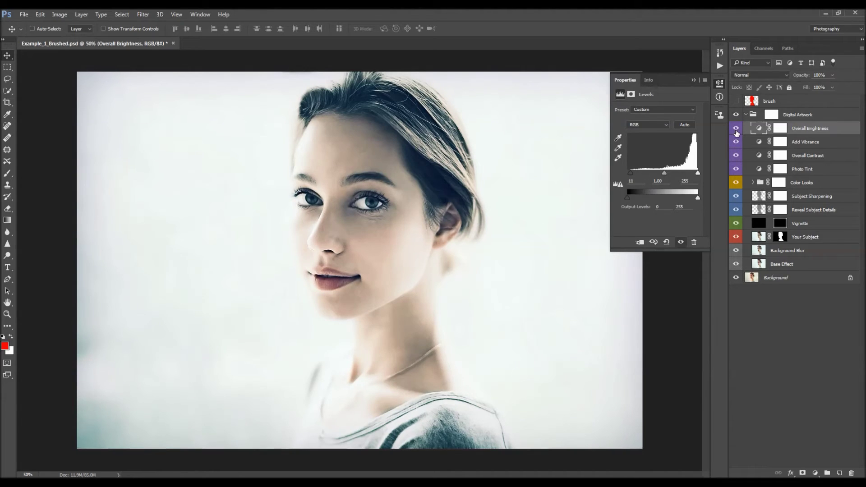
click(799, 116)
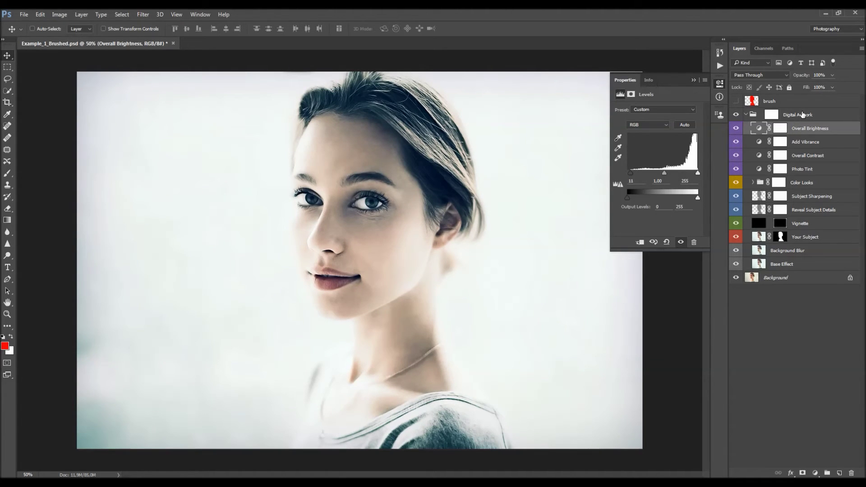
click(746, 114)
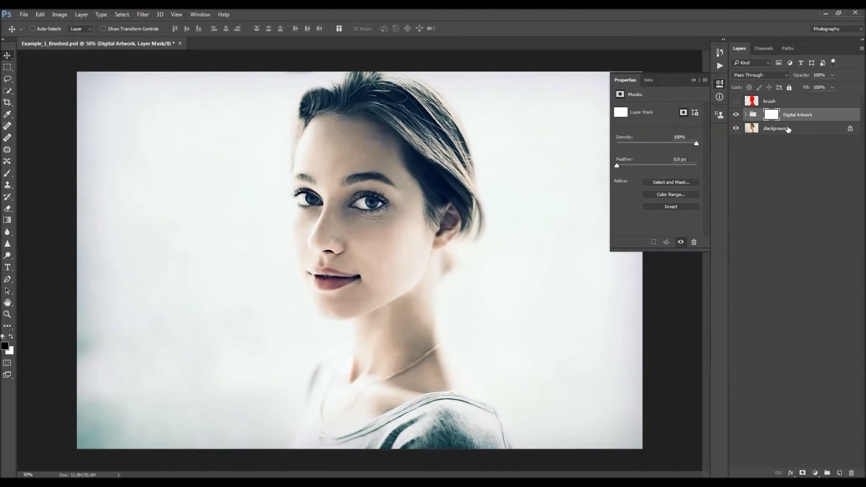
- Duplicate the Background layer, move the copy above Digital Artwork, and hide it
click(787, 129)
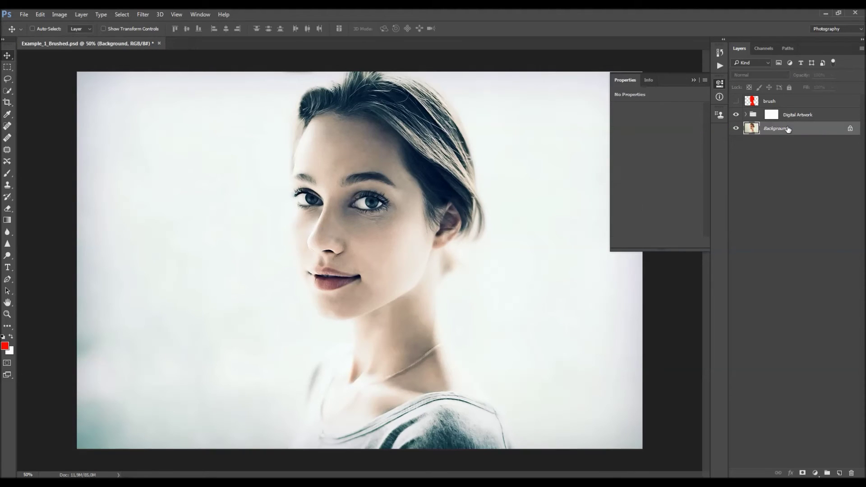
key(ctrl+j)
drag(787, 129, 778, 111)
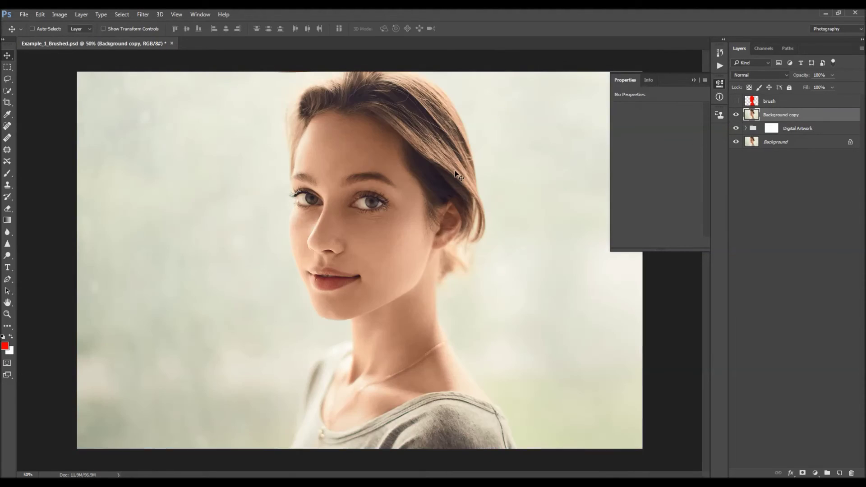
click(695, 81)
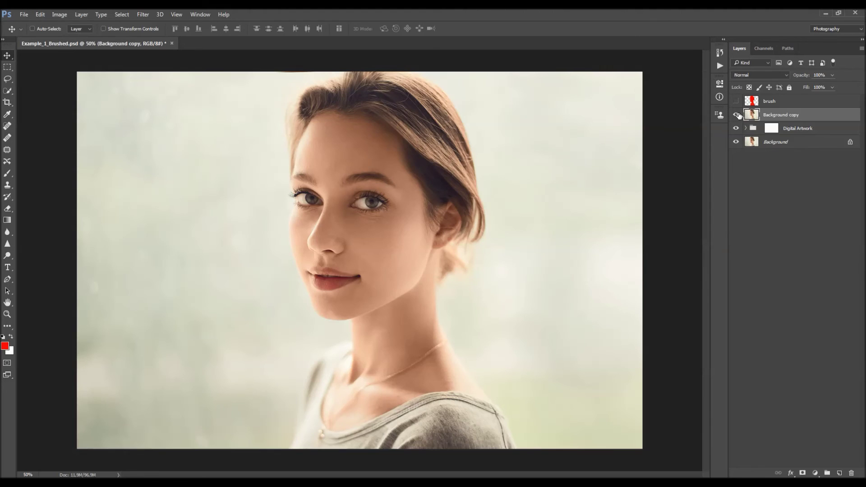
click(736, 115)
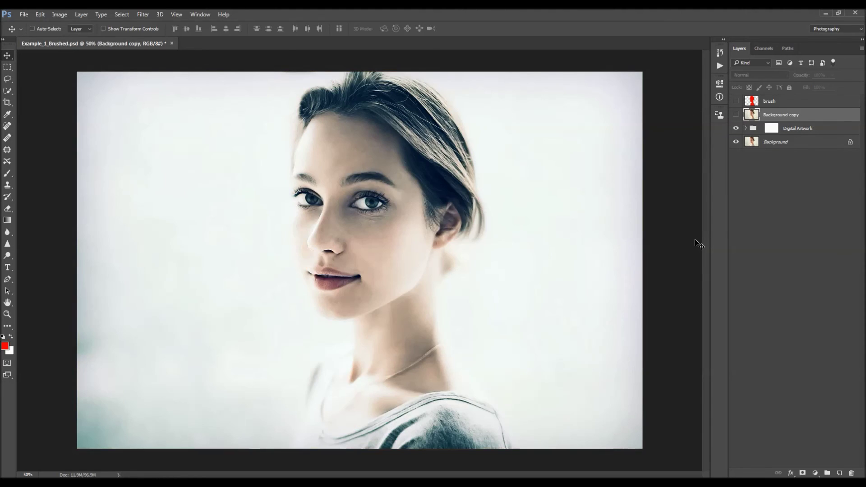